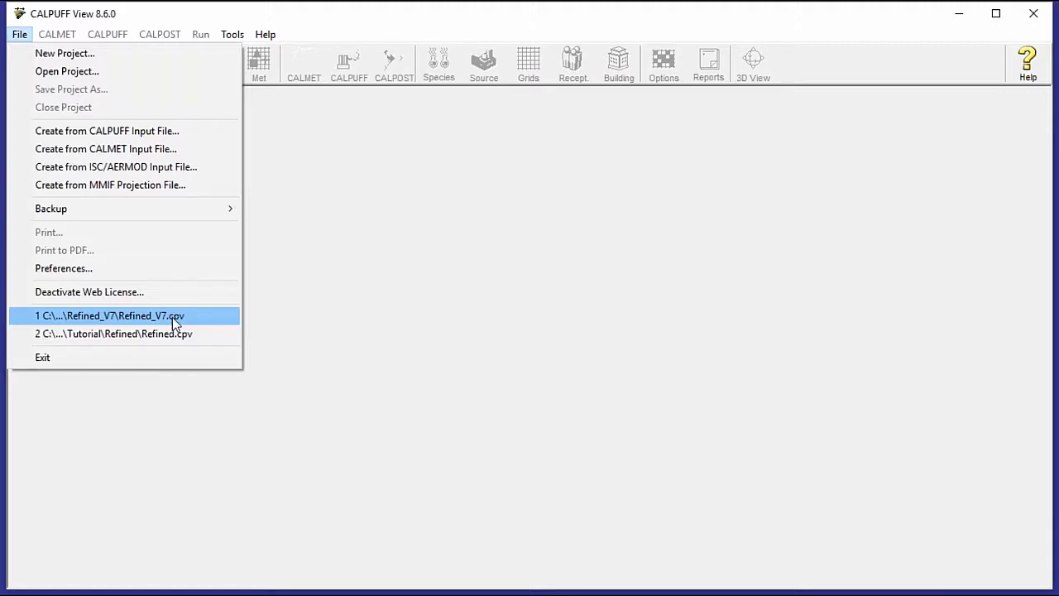
# Open the recent project Refined_V7.cpv and import the Lakes Satellite tile map
pyautogui.click(173, 317)
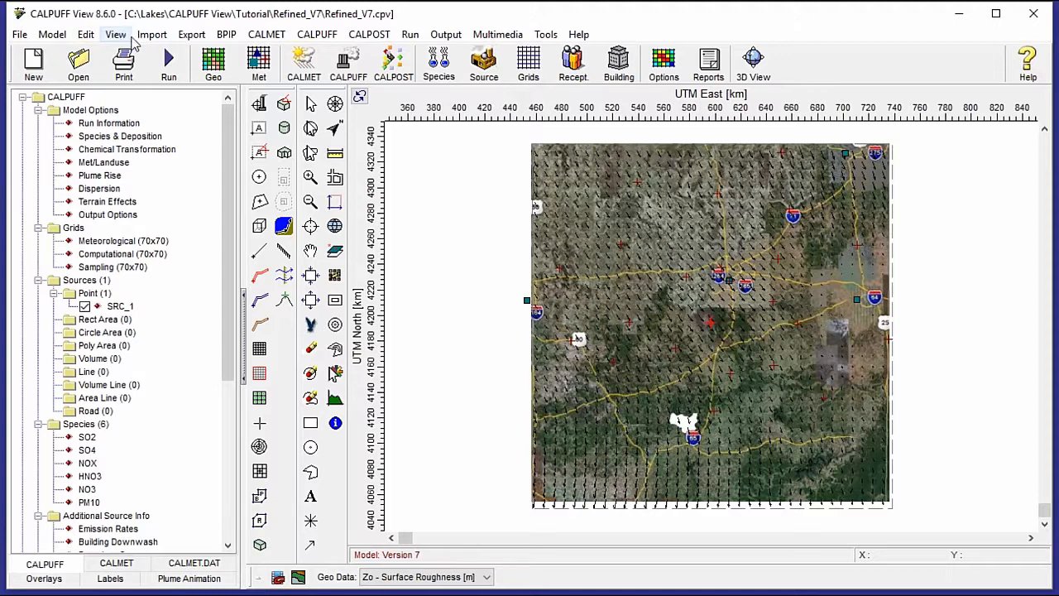
pyautogui.click(150, 34)
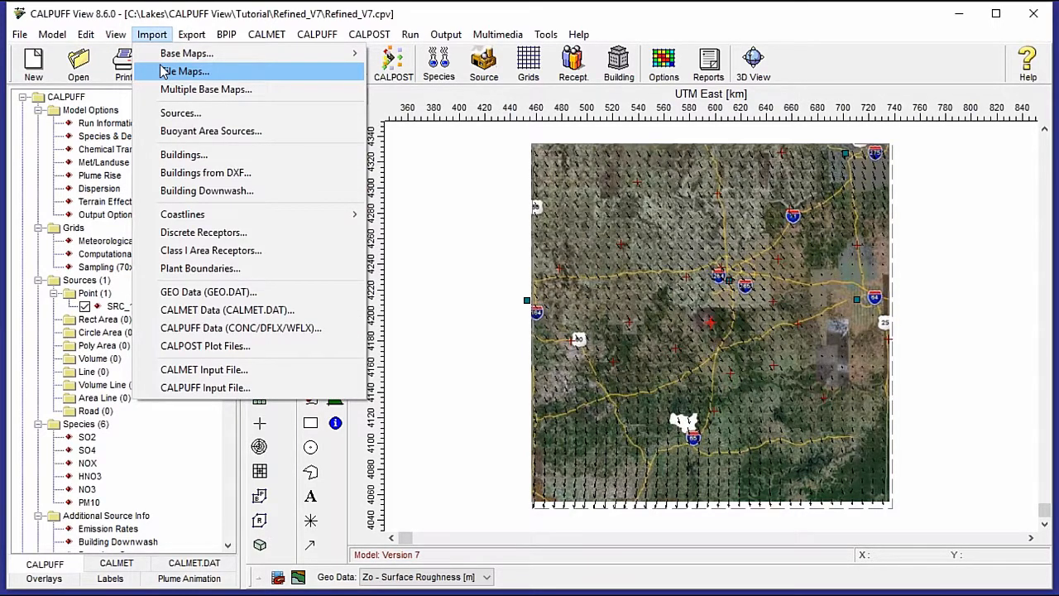
pyautogui.click(165, 72)
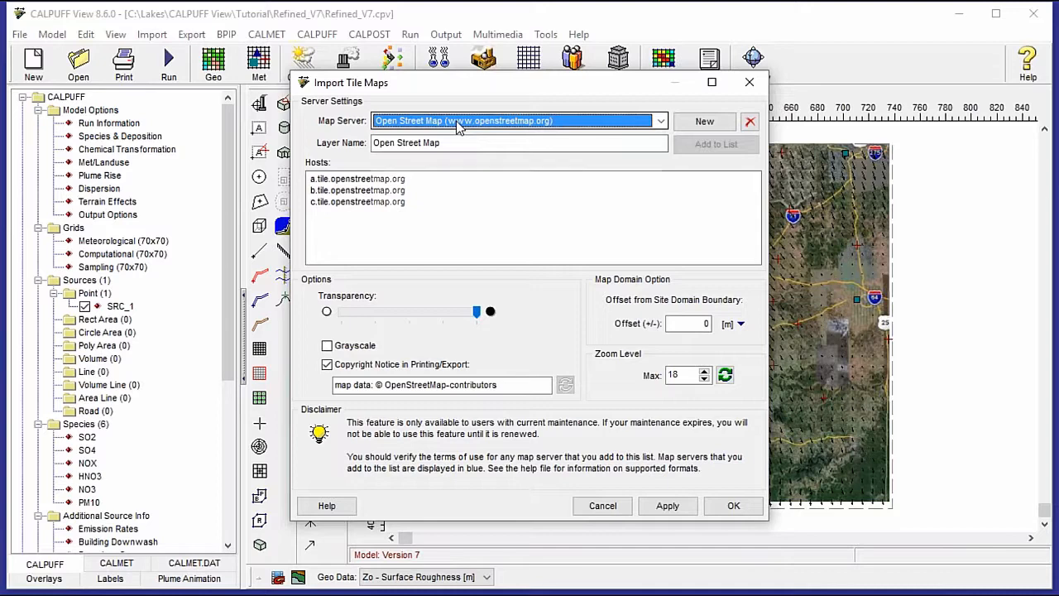
pyautogui.click(457, 123)
pyautogui.click(450, 151)
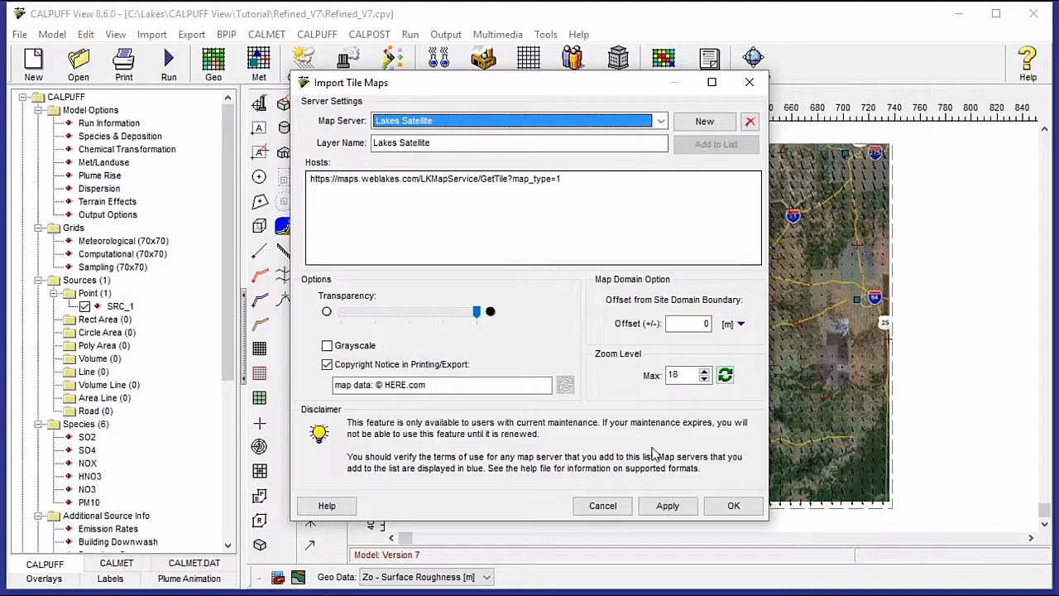
pyautogui.click(675, 506)
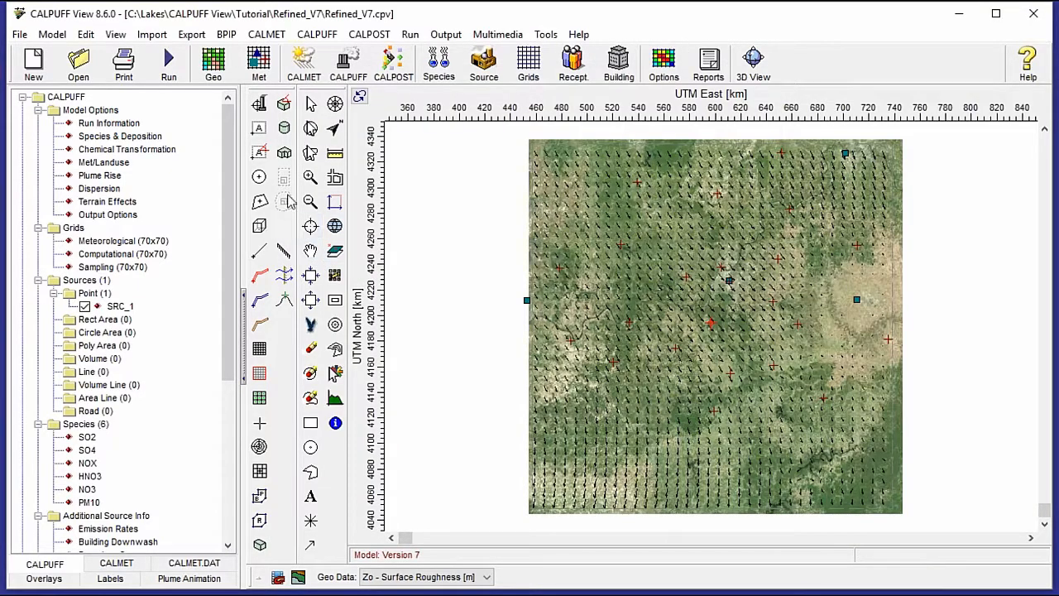
pyautogui.click(310, 178)
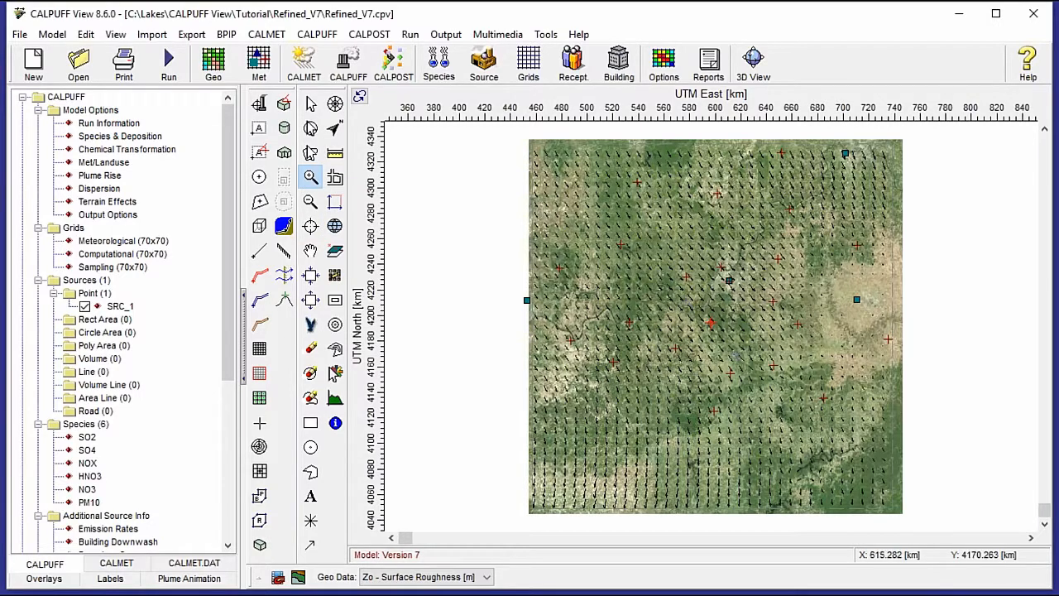
pyautogui.click(733, 357)
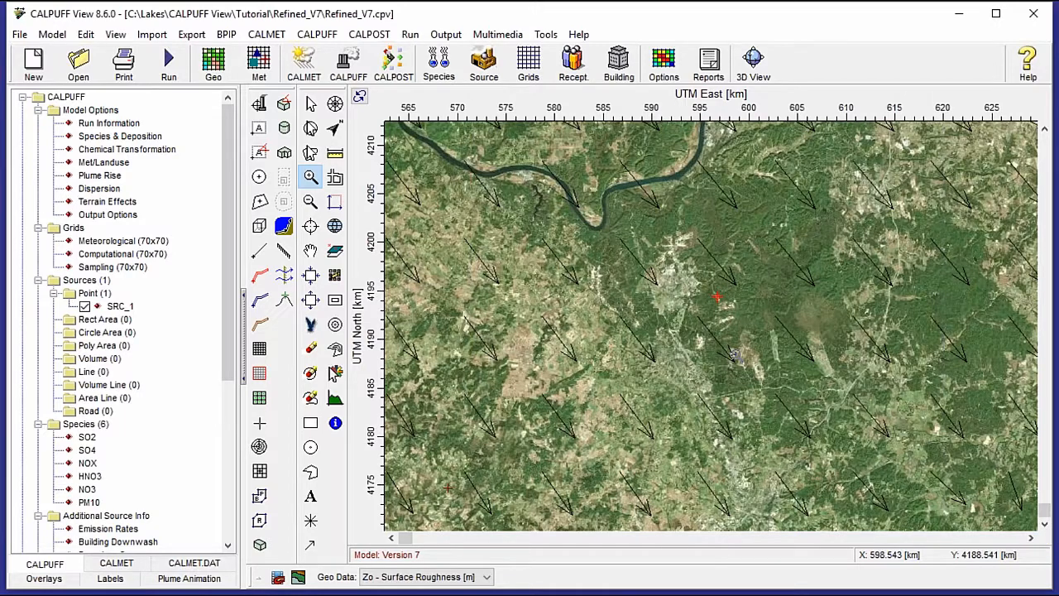
pyautogui.click(310, 278)
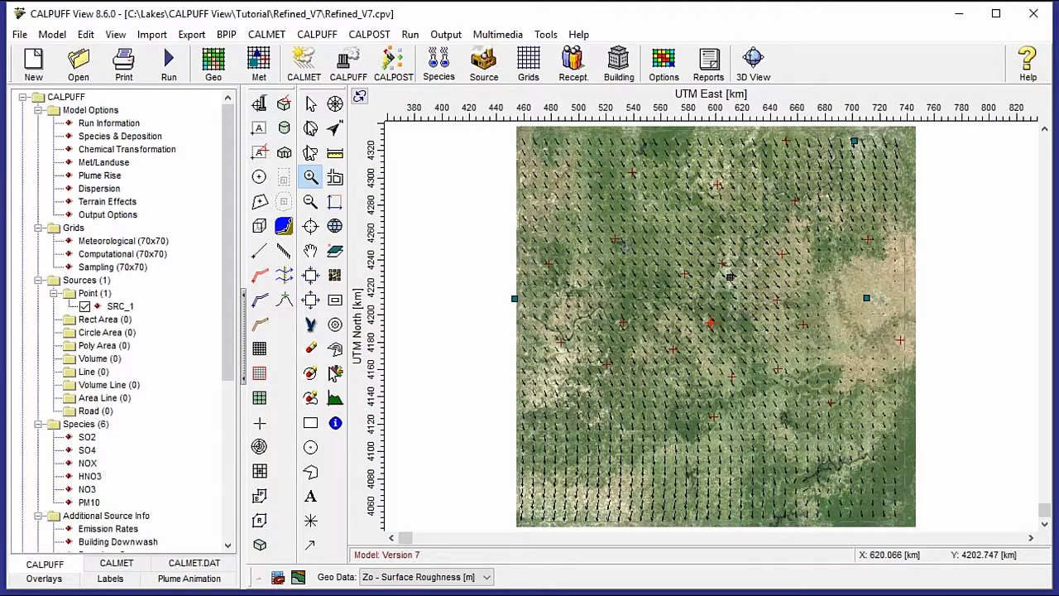
# Download the Class I area receptors for Mammoth Cave NP into the discrete receptors
pyautogui.click(178, 565)
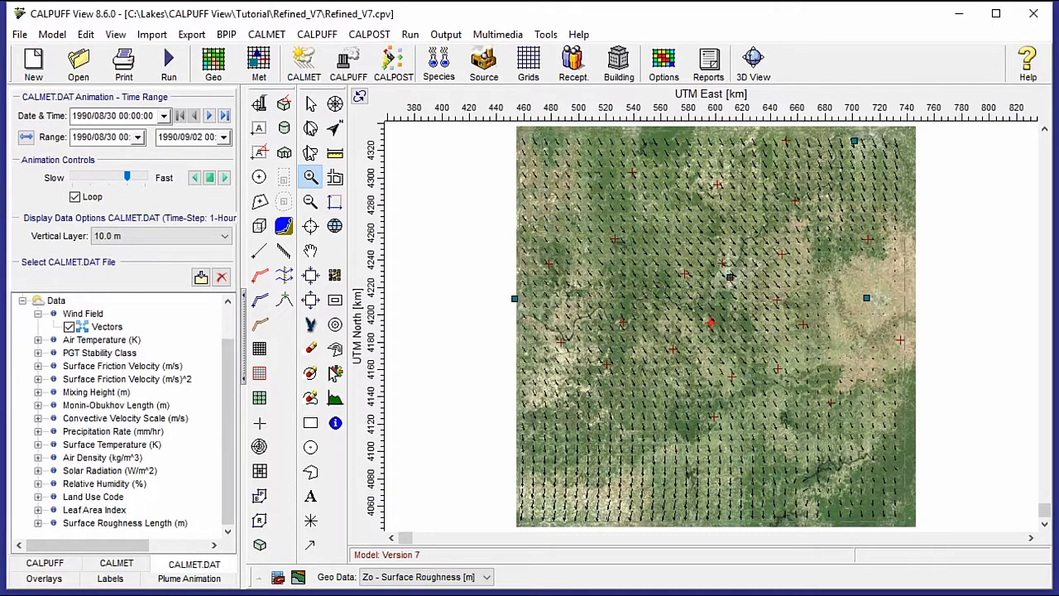
pyautogui.click(531, 70)
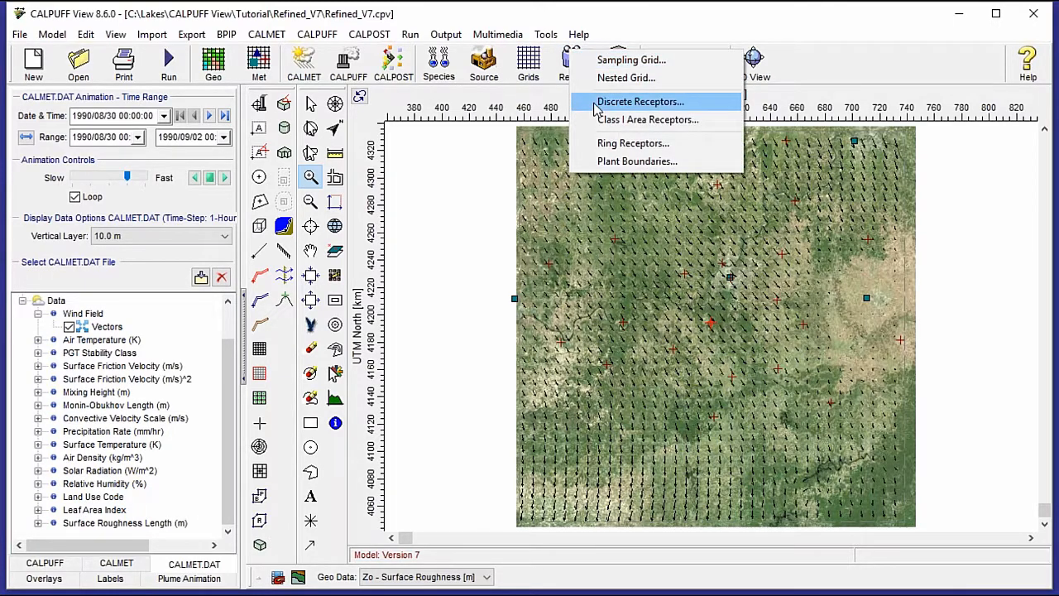
pyautogui.click(628, 102)
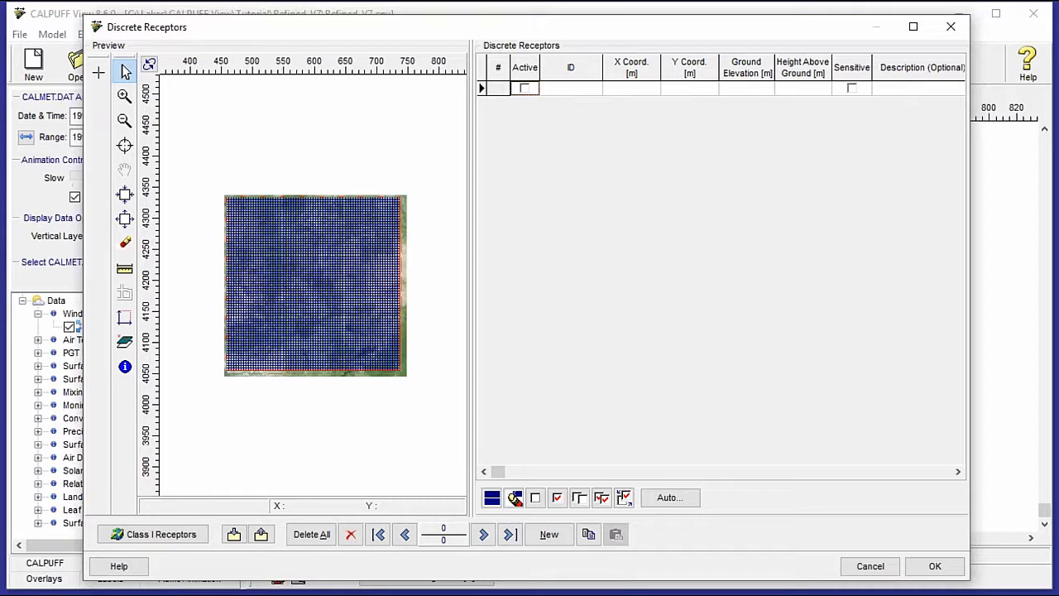
pyautogui.click(190, 538)
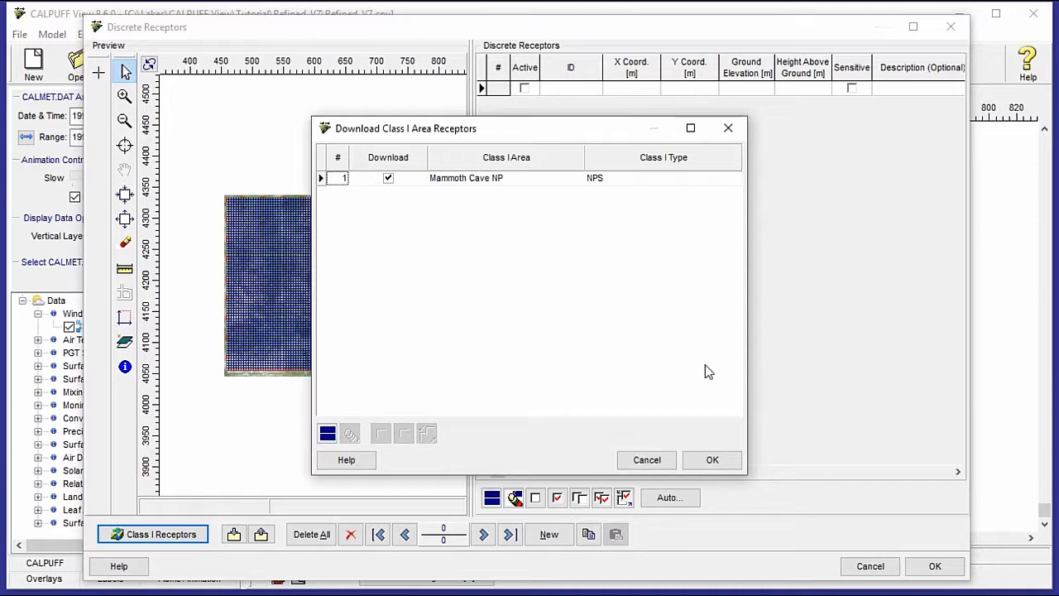
pyautogui.click(709, 461)
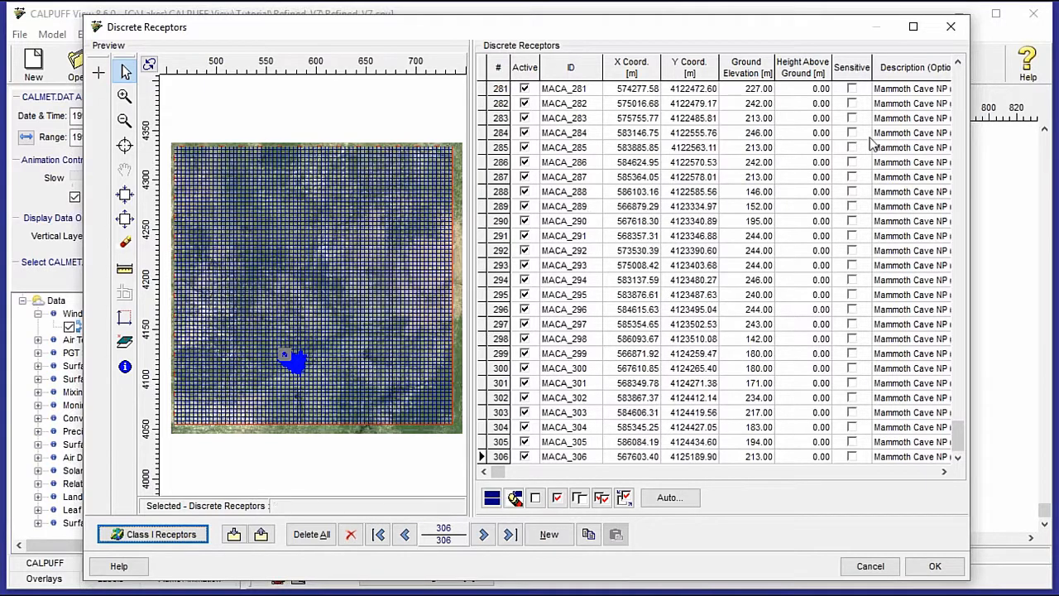
# Hide the Computational Grid, Meteorological Grid and Refined_Map.jpg overlays in the discrete receptors preview
pyautogui.moveTo(957, 433); pyautogui.dragTo(957, 82)
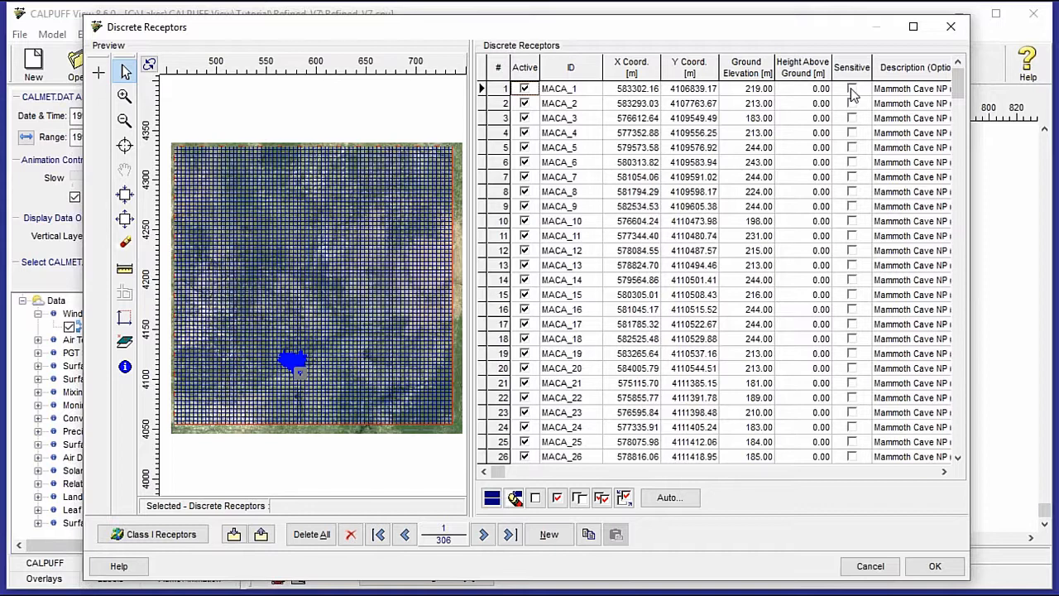
pyautogui.click(125, 96)
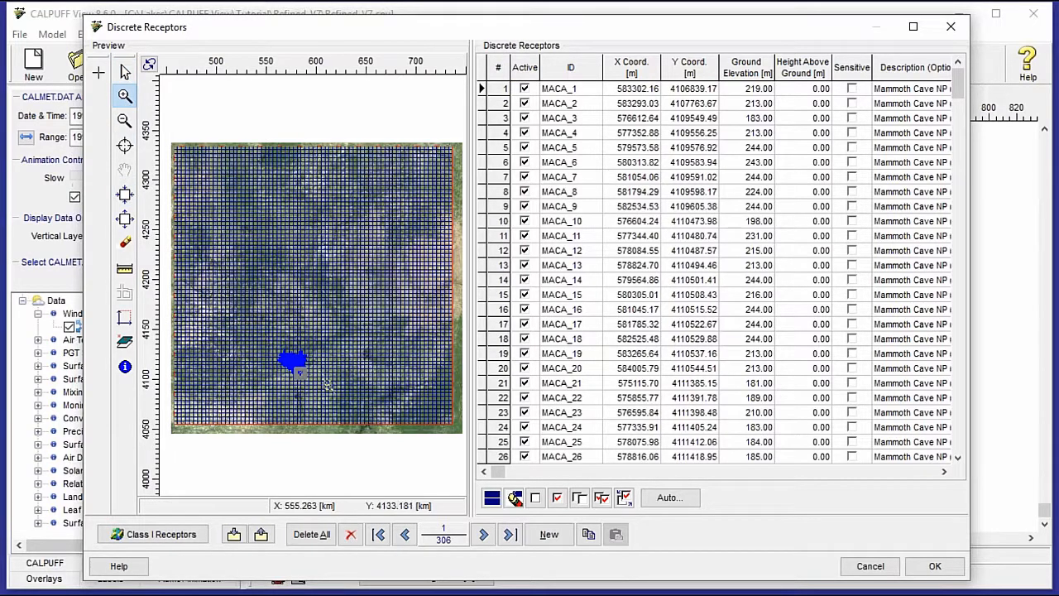
pyautogui.moveTo(259, 336); pyautogui.dragTo(328, 385)
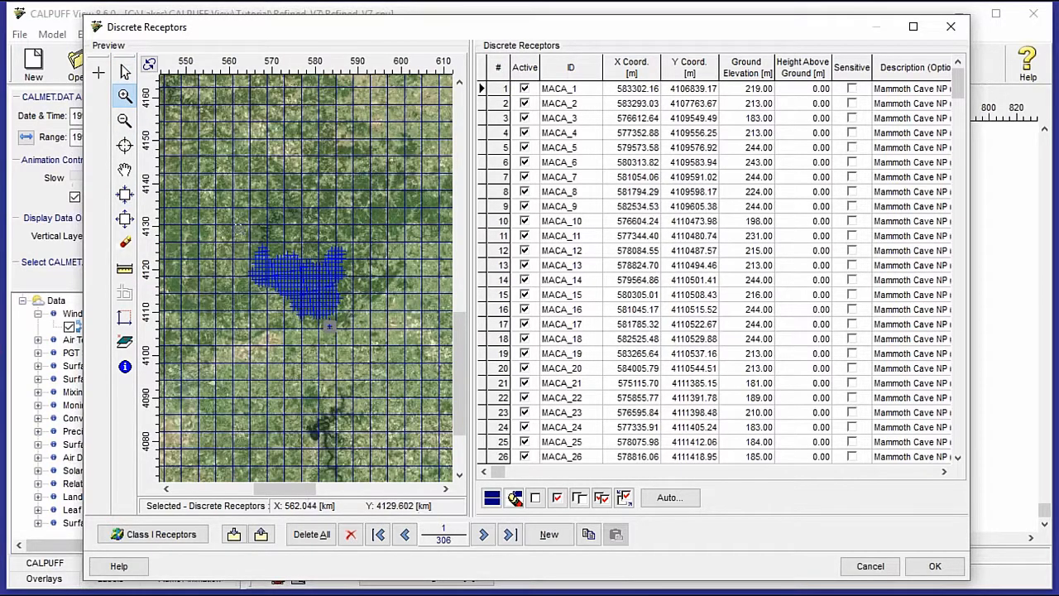
pyautogui.moveTo(235, 227); pyautogui.dragTo(374, 343)
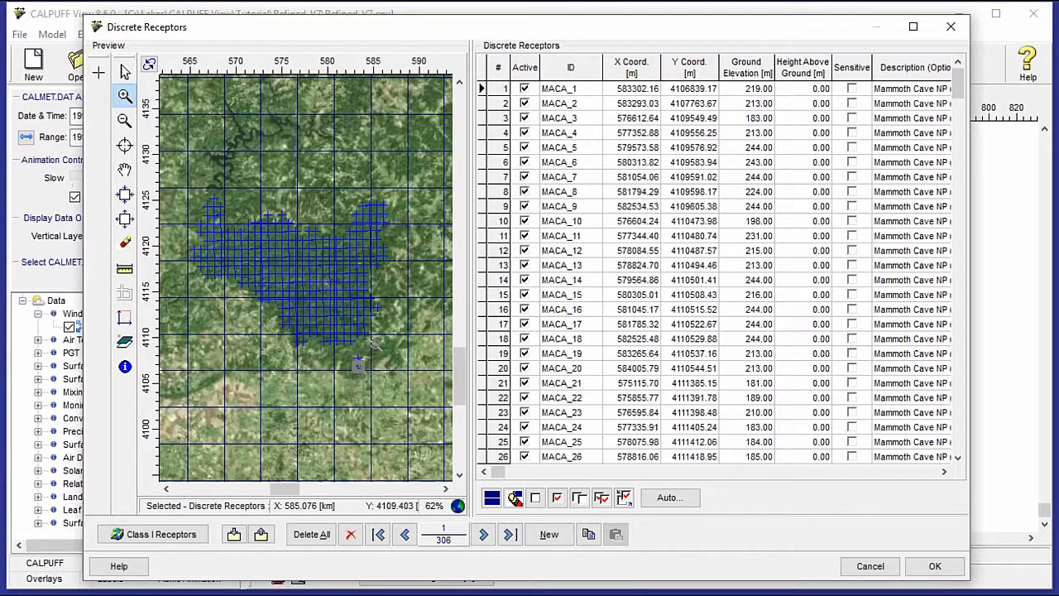
pyautogui.click(123, 346)
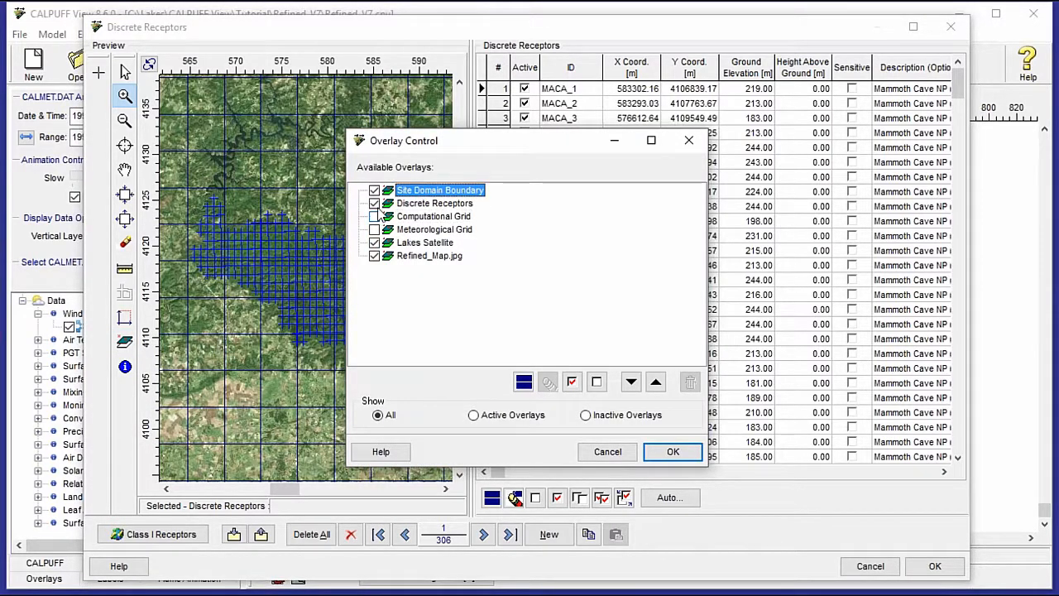
pyautogui.click(374, 216)
pyautogui.click(374, 229)
pyautogui.click(374, 256)
pyautogui.click(672, 451)
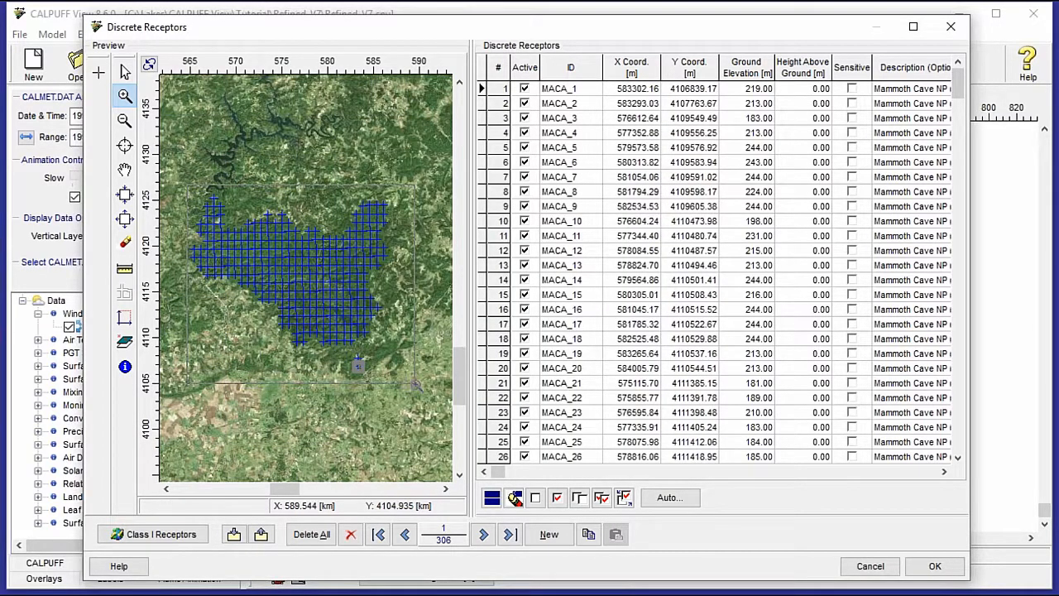
pyautogui.click(415, 383)
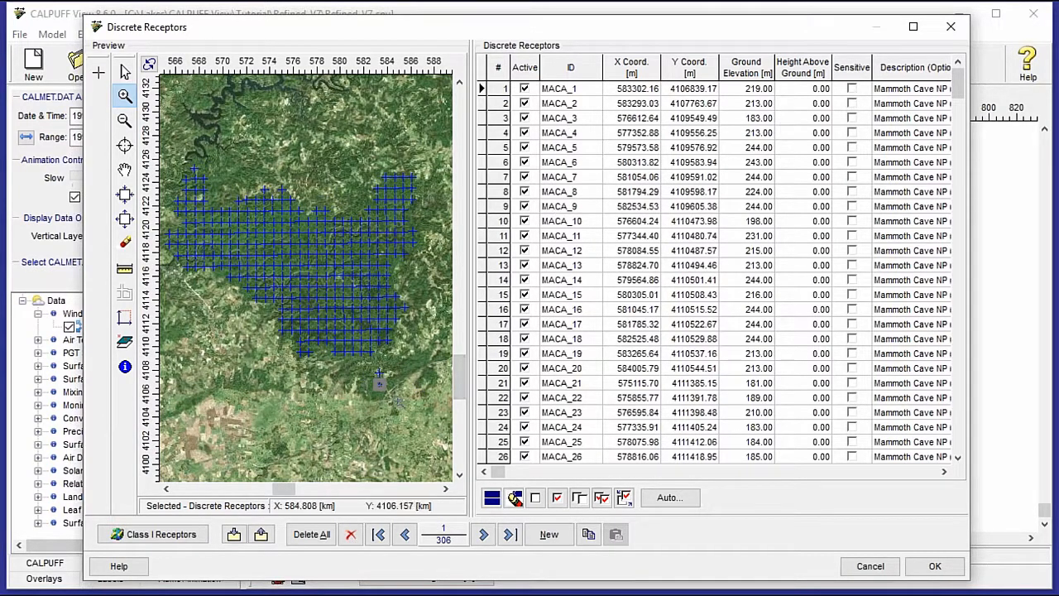
# Mark receptors MACA_1, MACA_2 and MACA_294 through MACA_298 as sensitive
pyautogui.click(852, 88)
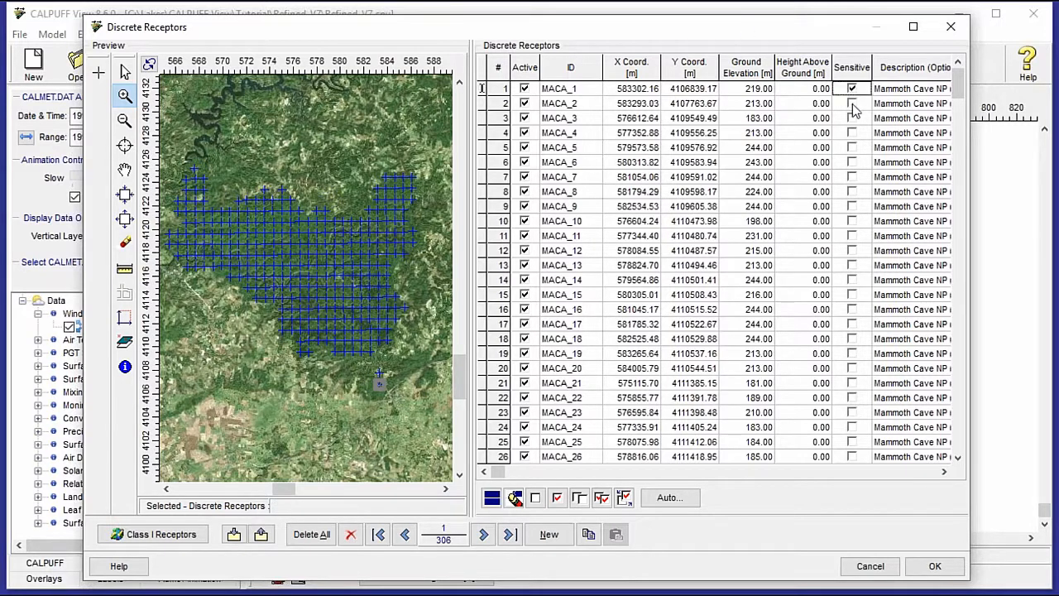
pyautogui.click(851, 105)
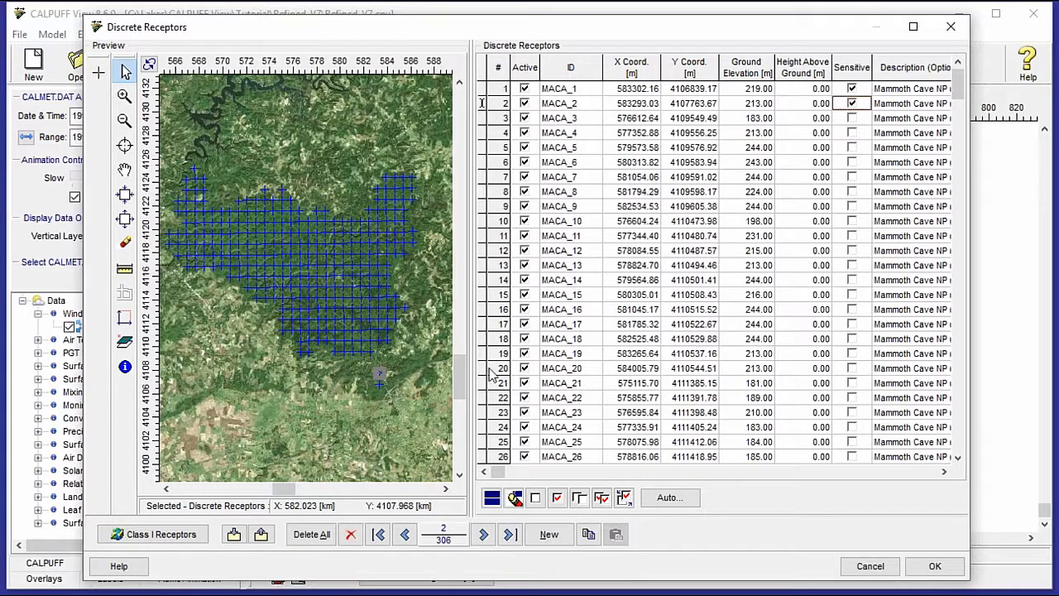
pyautogui.moveTo(959, 93); pyautogui.dragTo(957, 436)
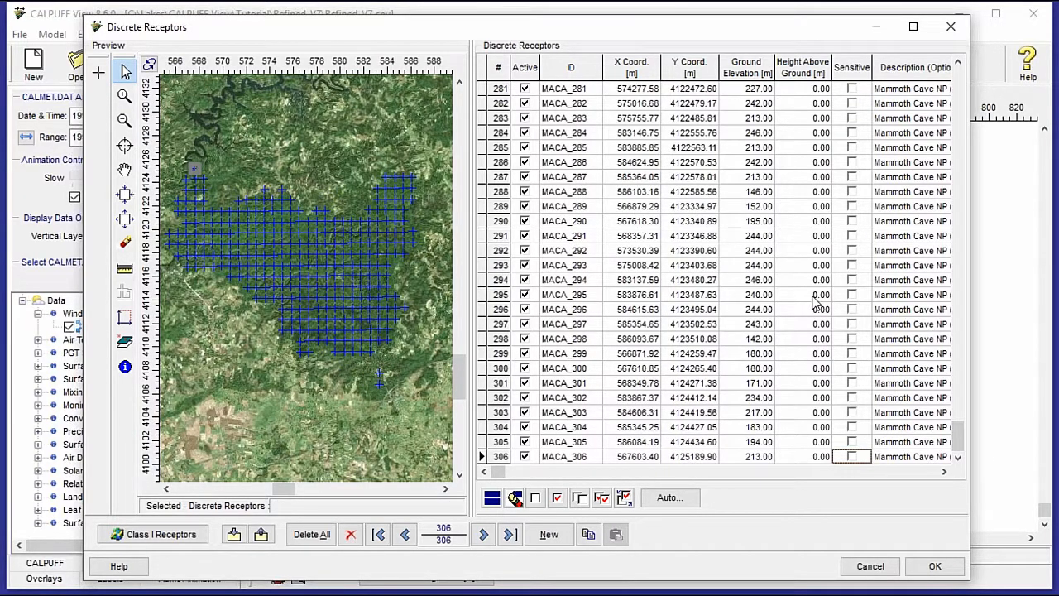
pyautogui.click(812, 298)
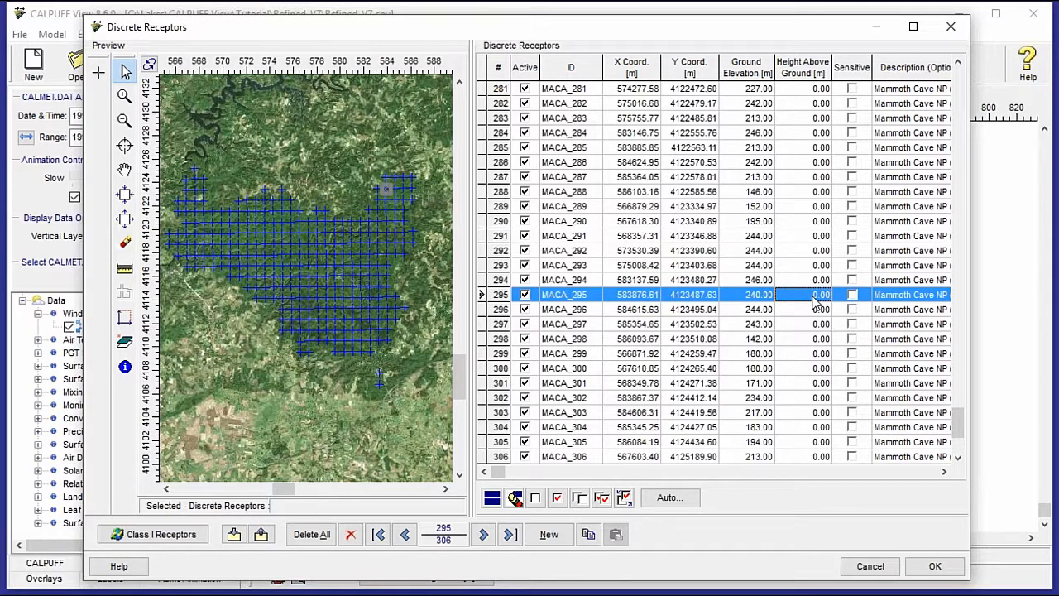
pyautogui.press('Down')
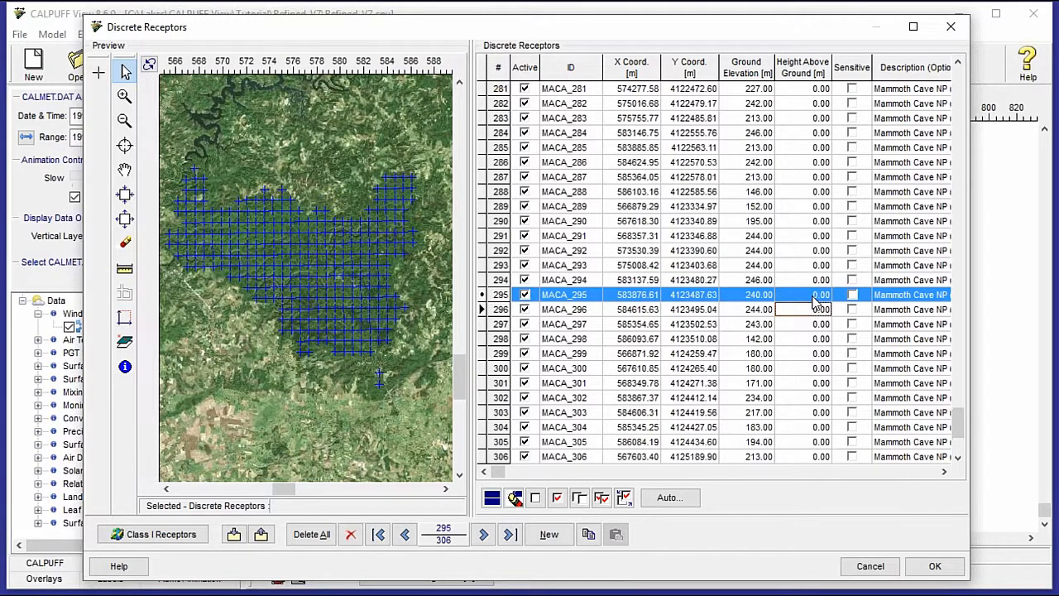
pyautogui.press('Up')
pyautogui.press('Up')
pyautogui.click(856, 294)
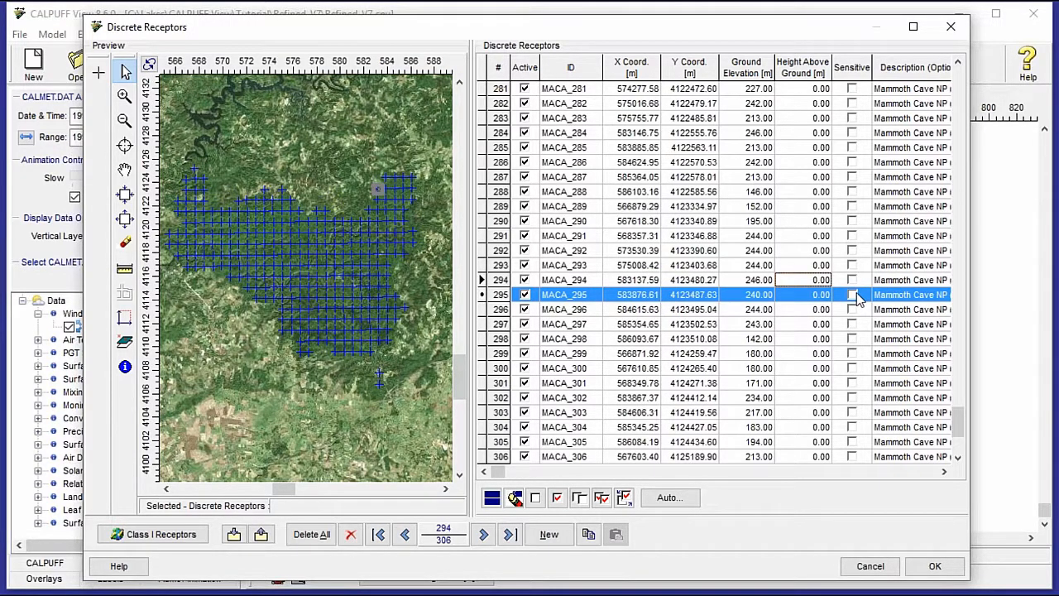
pyautogui.click(854, 310)
pyautogui.click(854, 323)
pyautogui.click(853, 338)
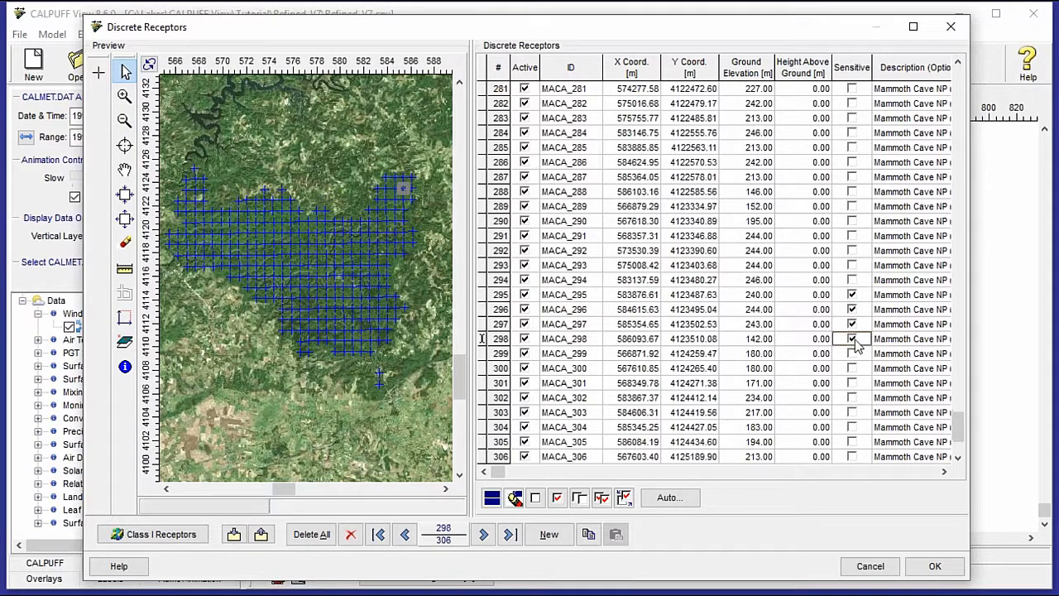
pyautogui.click(852, 279)
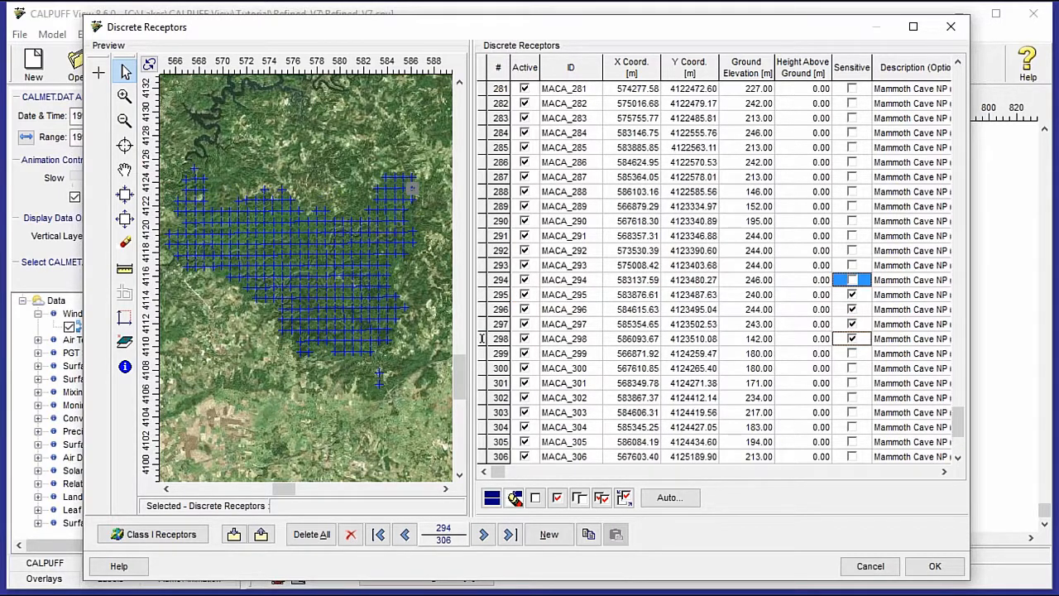
# Mark receptors MACA_302 through MACA_305 as sensitive and accept the discrete receptor settings
pyautogui.click(819, 443)
pyautogui.click(853, 442)
pyautogui.click(854, 426)
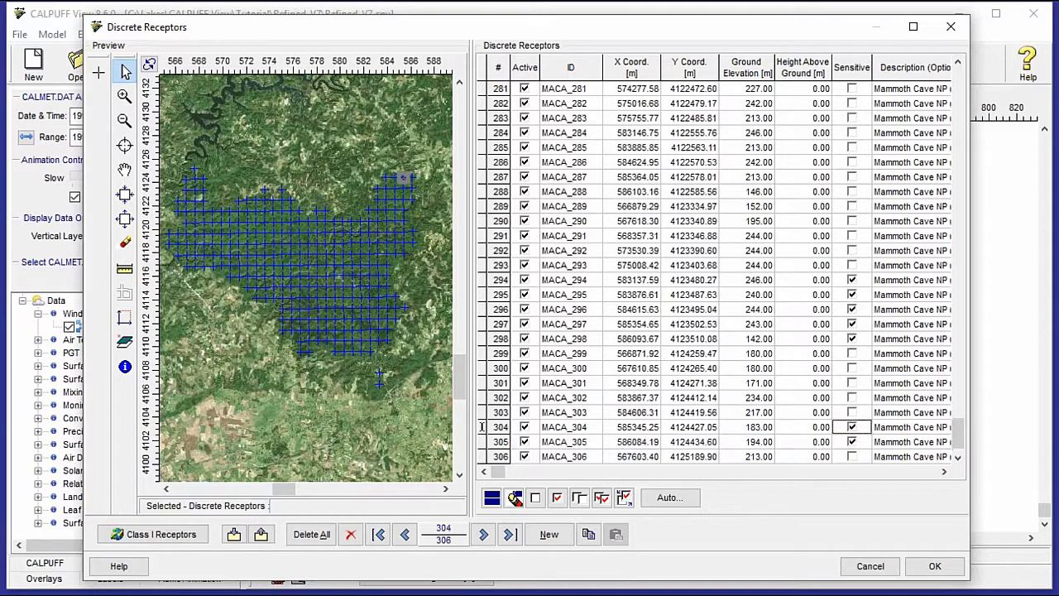
pyautogui.click(855, 412)
pyautogui.click(853, 399)
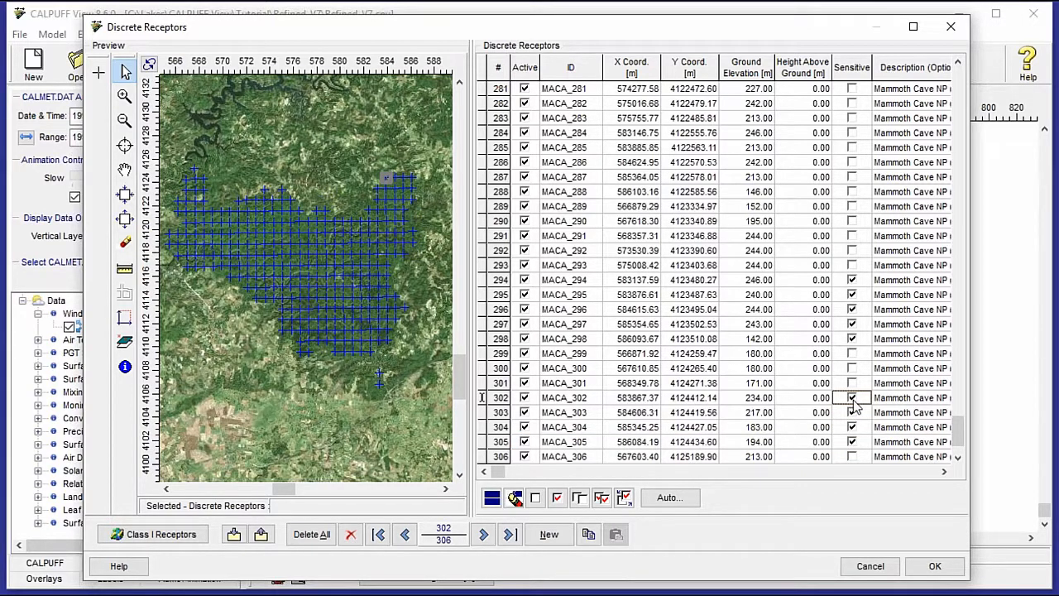
pyautogui.click(937, 567)
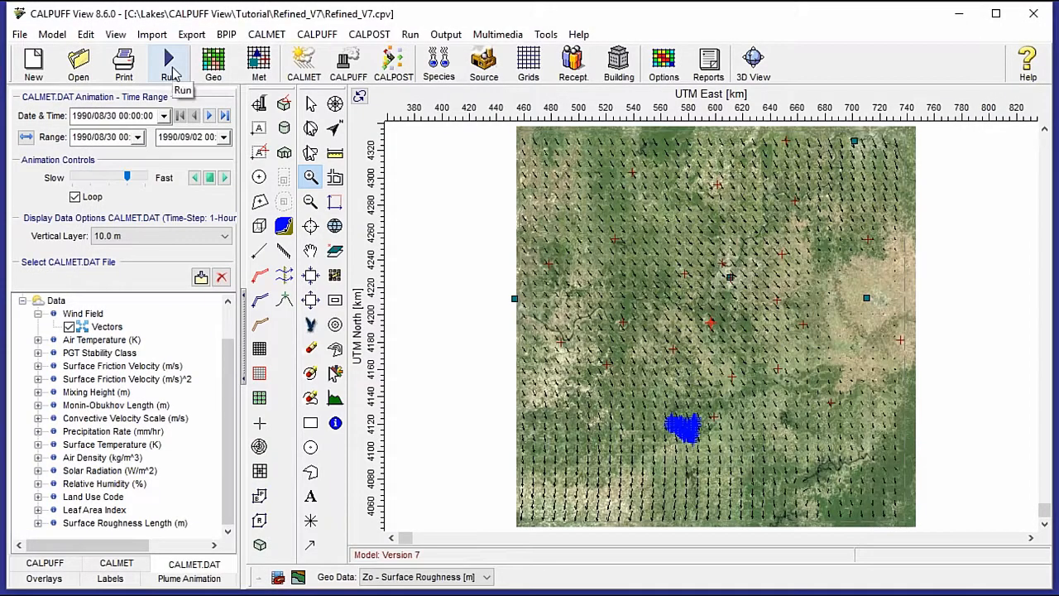
# Run the CALPUFF model for the project, accepting the confirmation and dismissing the completion notice
pyautogui.click(171, 73)
pyautogui.click(195, 98)
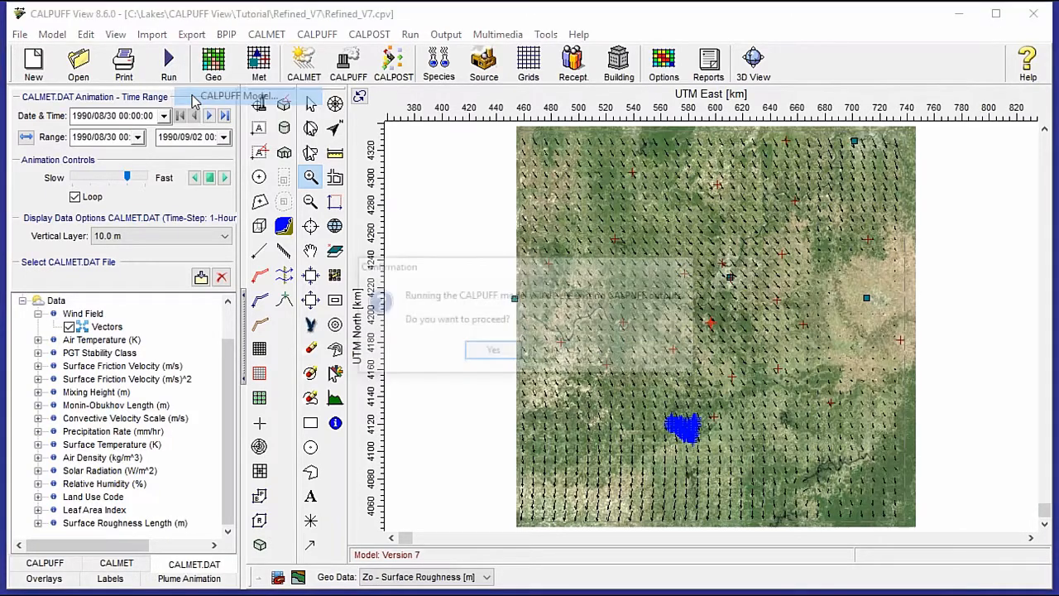
pyautogui.click(493, 352)
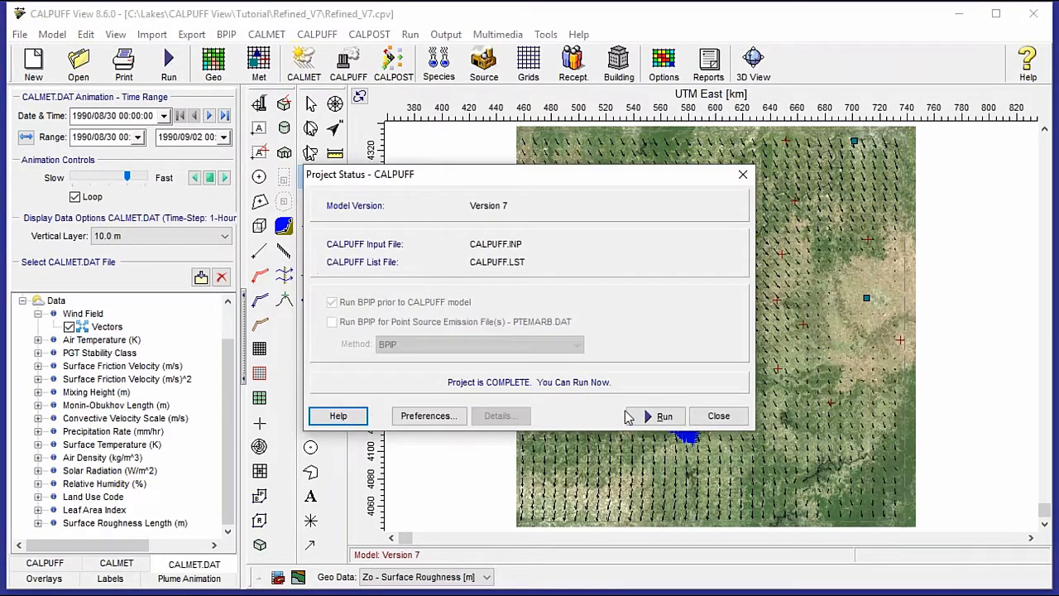
pyautogui.click(630, 416)
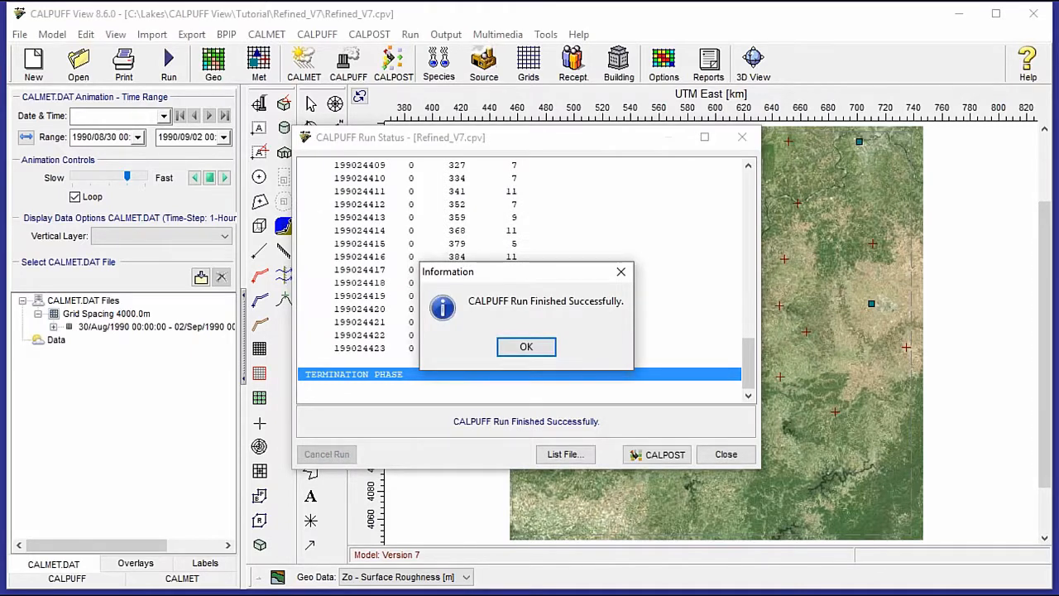
pyautogui.click(544, 352)
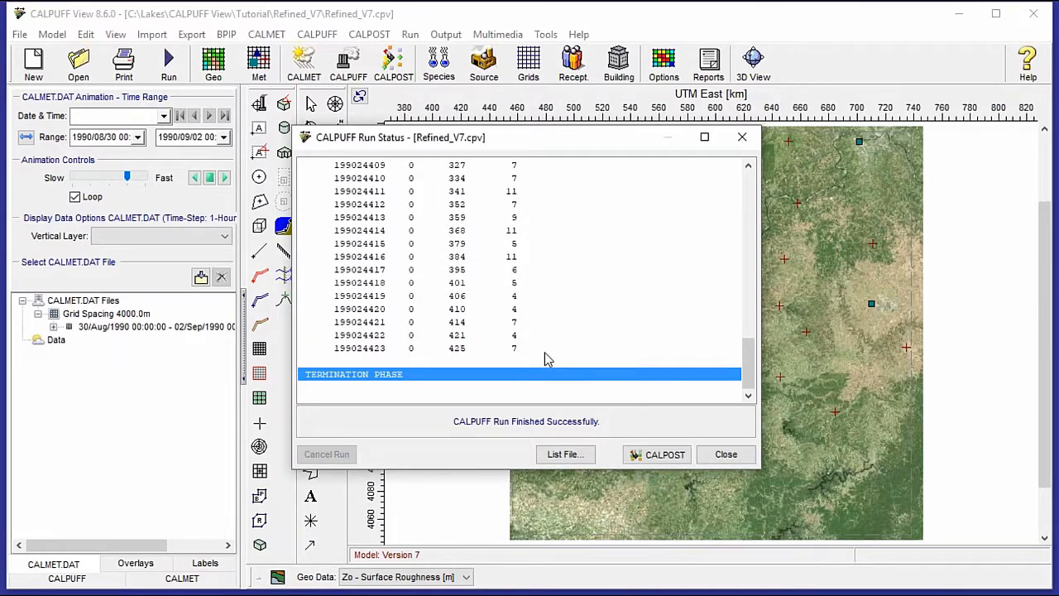
# Close the CALPUFF run status, acknowledge the imported data files, and expand the DFLX.DAT and WFLX.DAT file groups
pyautogui.click(728, 454)
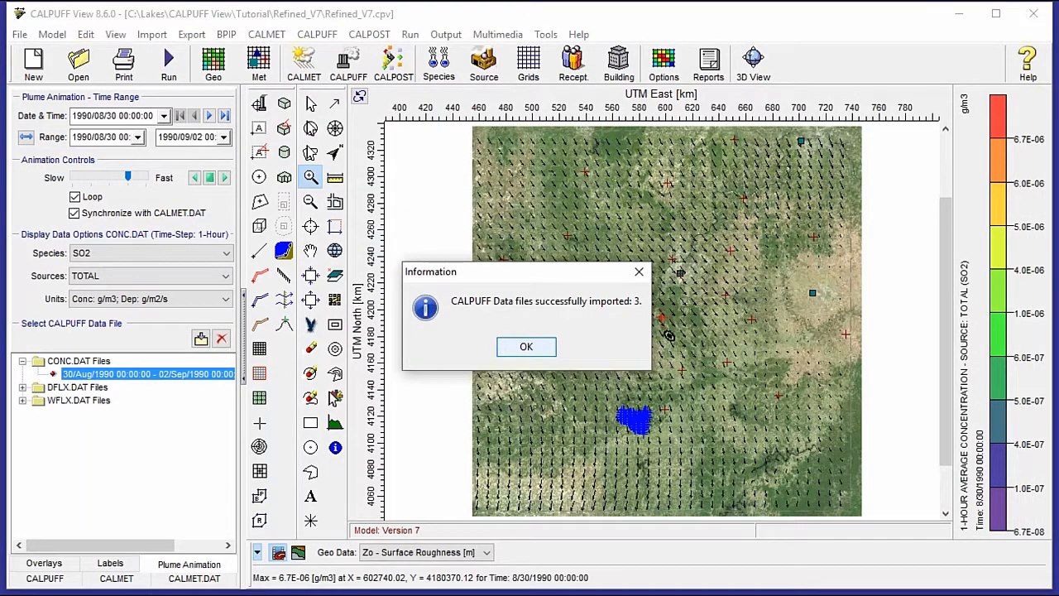
pyautogui.click(526, 346)
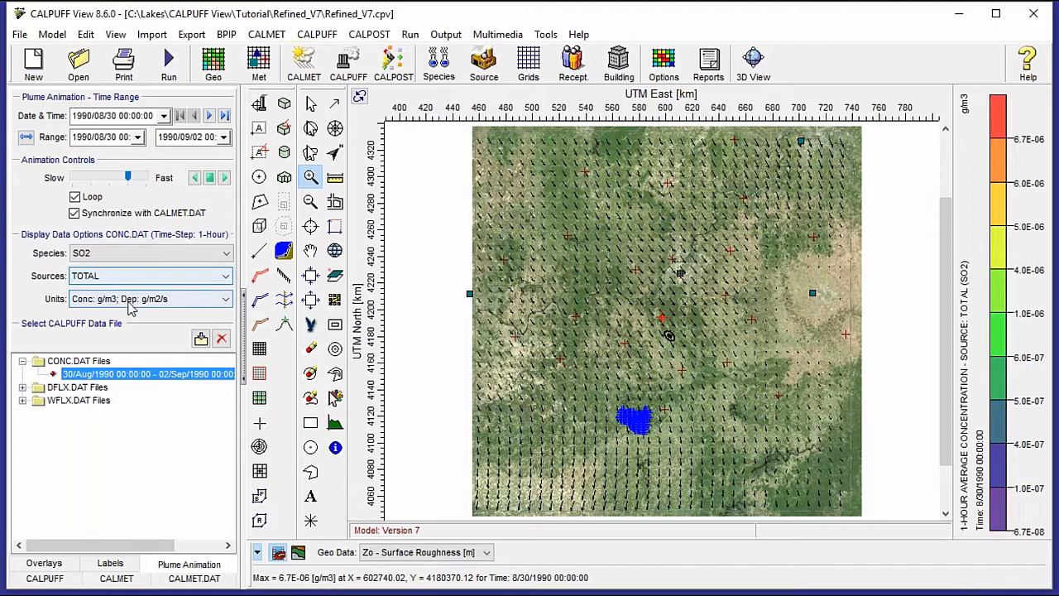
pyautogui.click(22, 387)
pyautogui.click(22, 413)
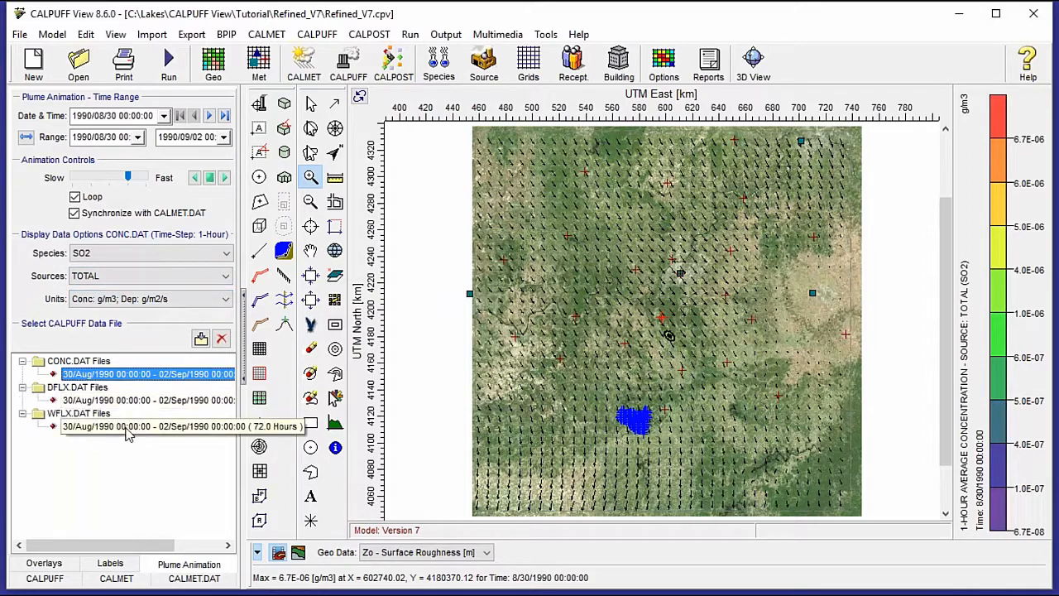
# Look over the available species, keep SO2, and advance the hourly plume animation to 1990/08/30 05:00:00
pyautogui.click(106, 253)
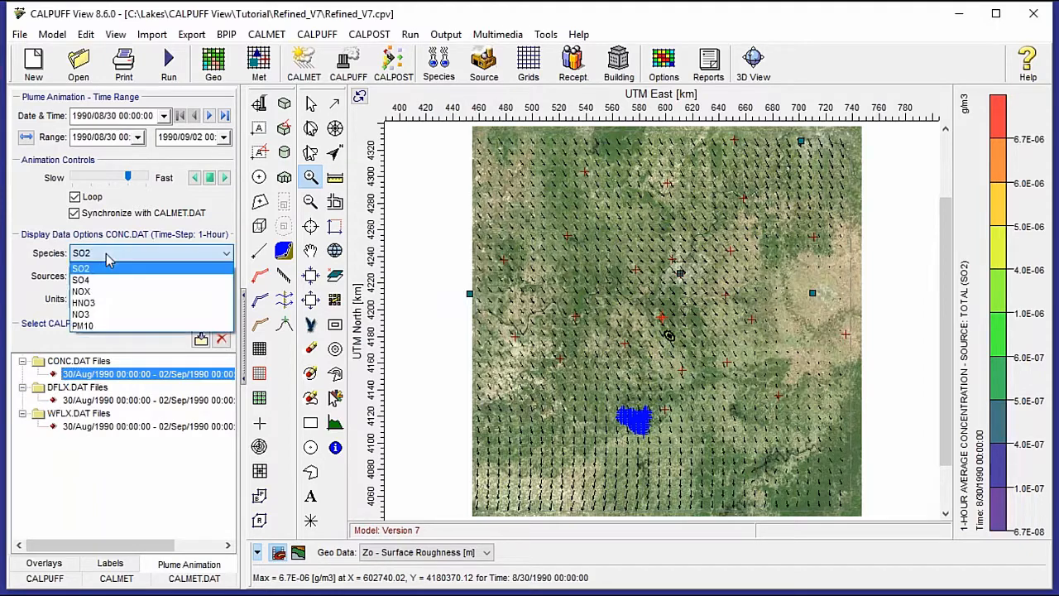
pyautogui.click(106, 253)
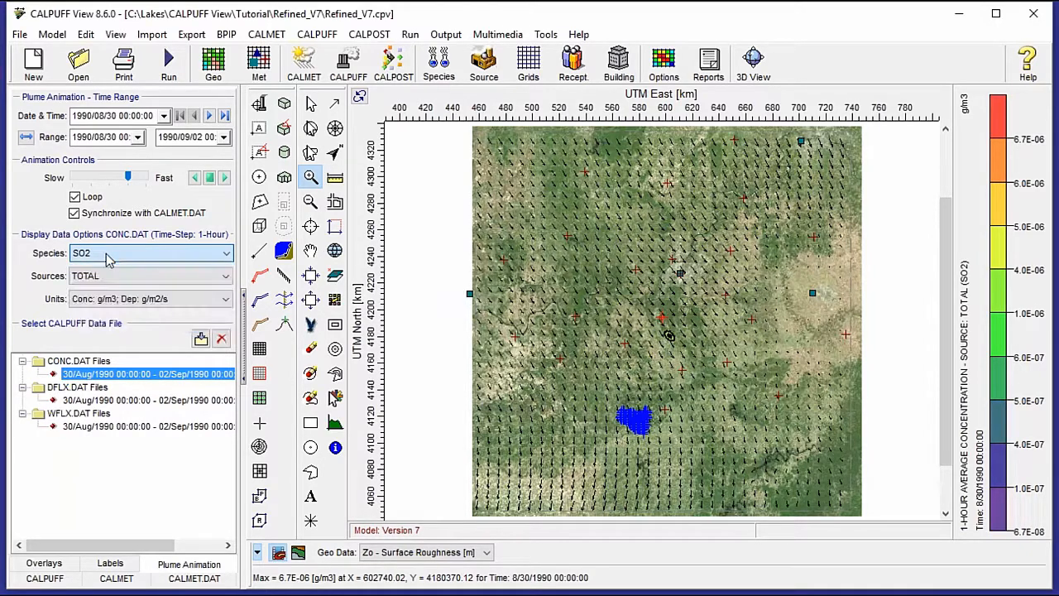
pyautogui.click(210, 115)
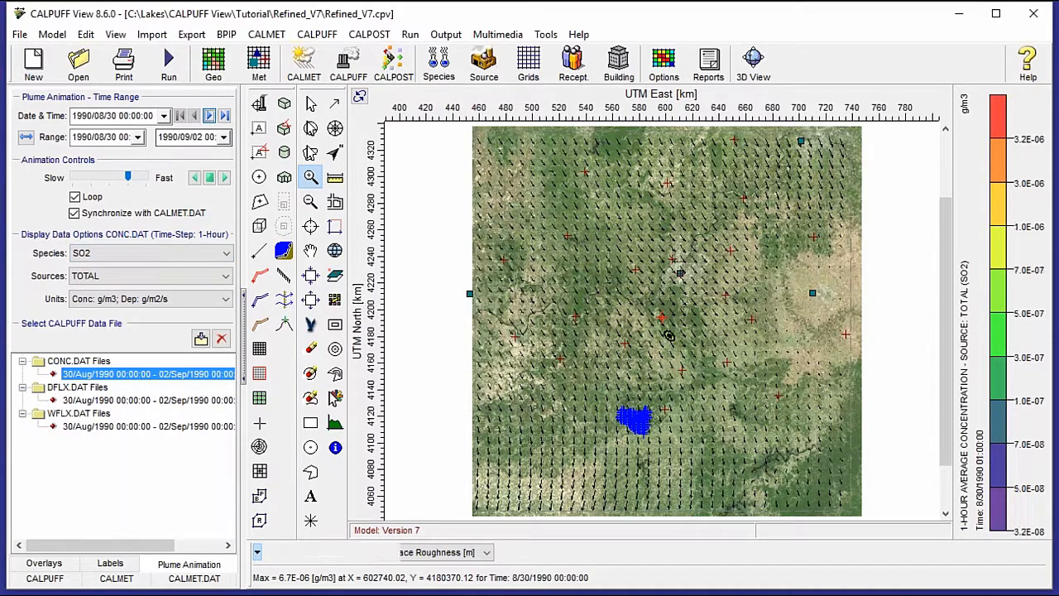
pyautogui.click(209, 116)
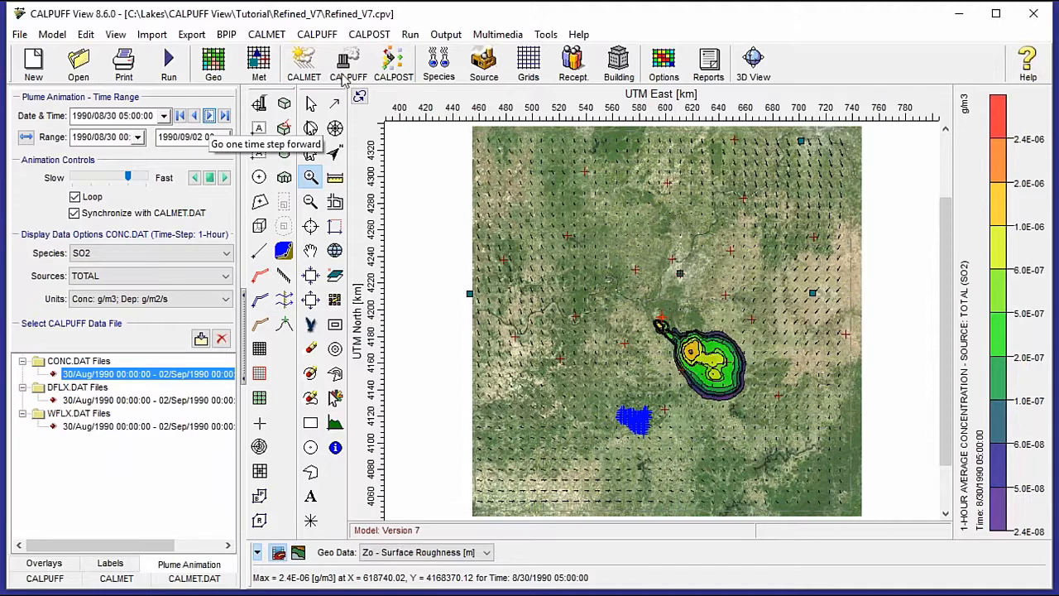
# Review the discrete receptor selection options for CALPOST and accept processing of all discrete receptors
pyautogui.click(411, 75)
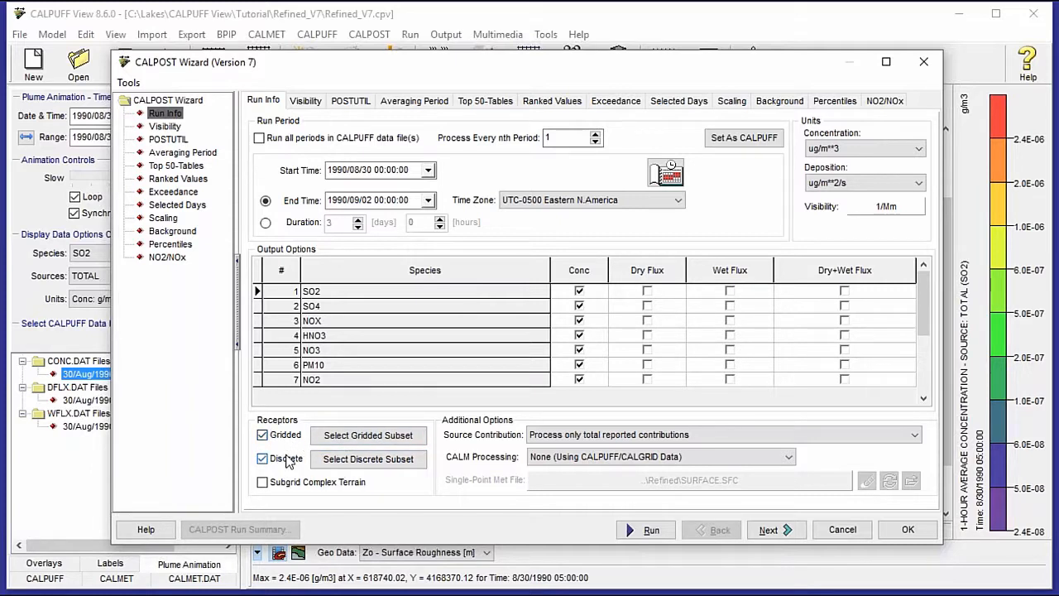
pyautogui.click(334, 459)
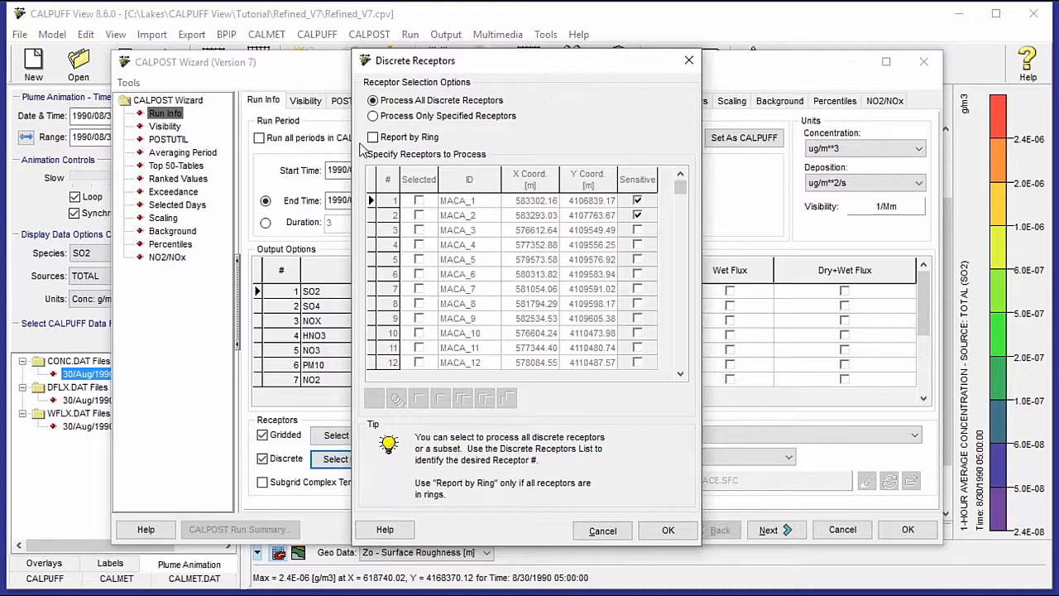
pyautogui.click(373, 116)
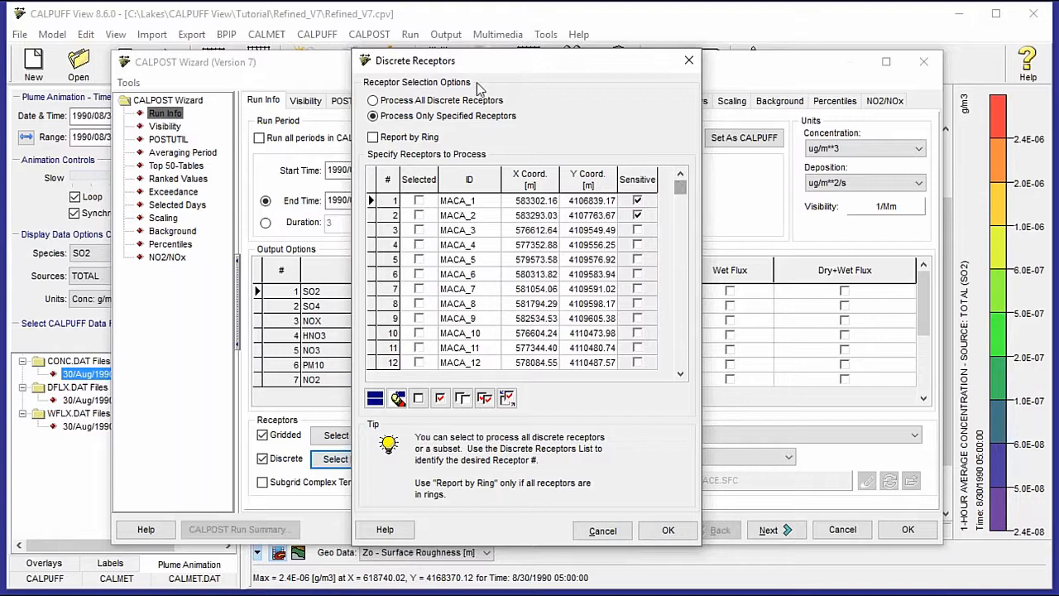
pyautogui.click(447, 102)
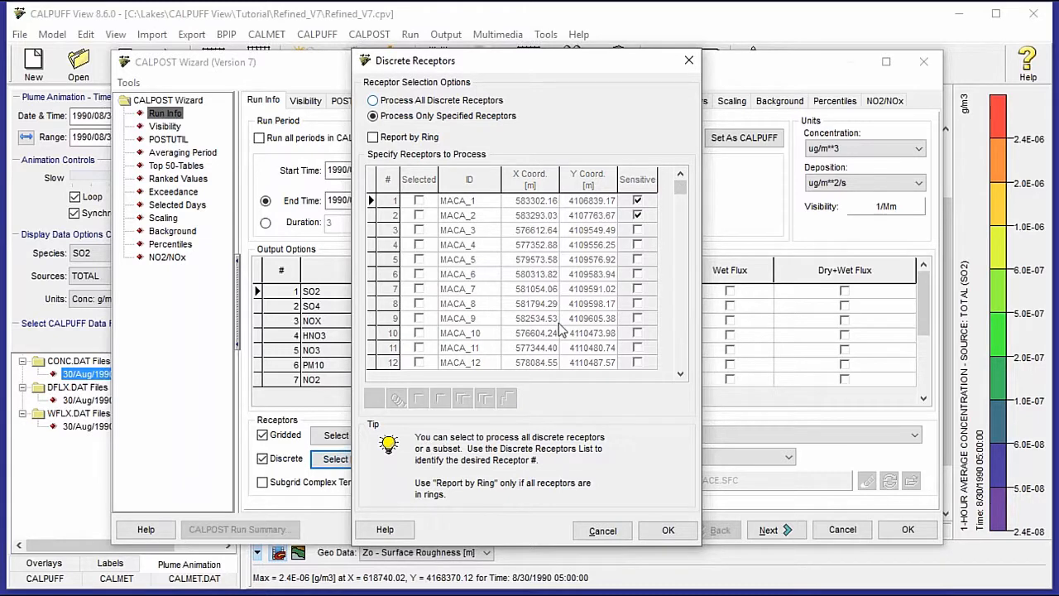
pyautogui.click(659, 533)
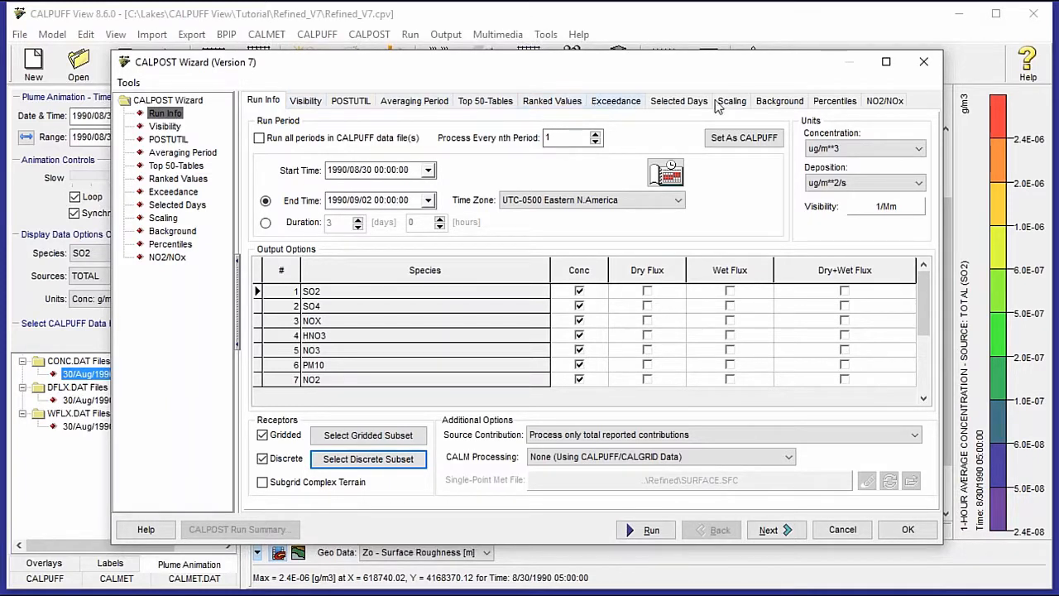
# Run CALPOST, close the run summary, and display the second-rank SO2 1-hour average concentration plot
pyautogui.click(652, 531)
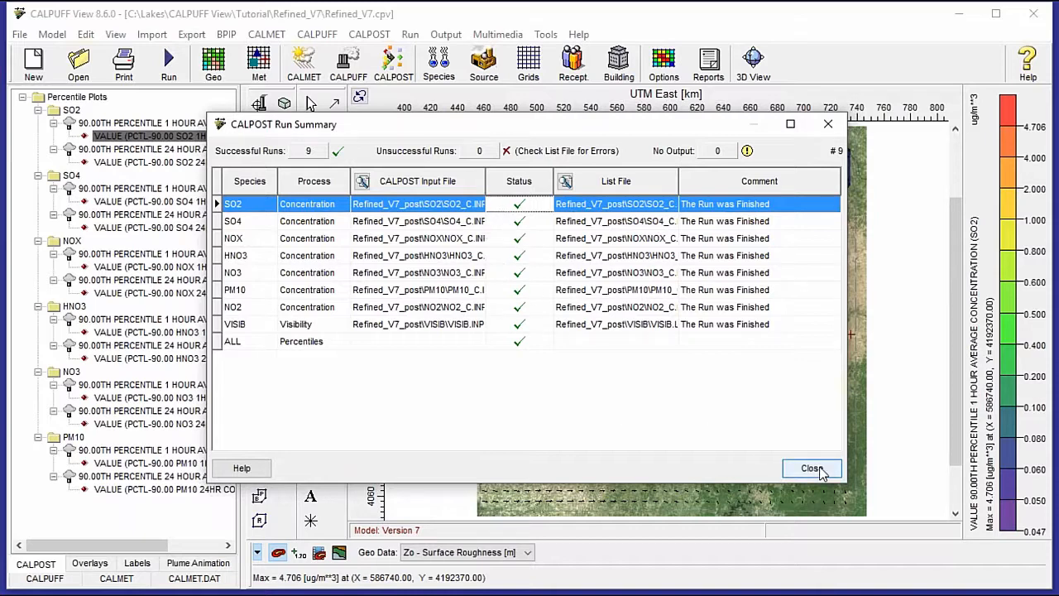
pyautogui.click(813, 468)
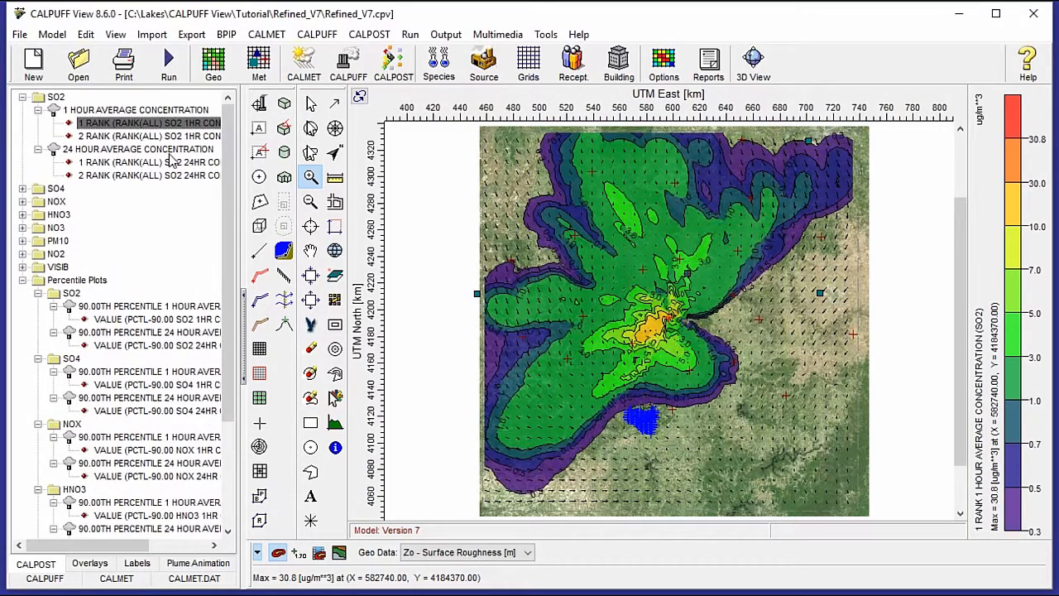
pyautogui.click(129, 139)
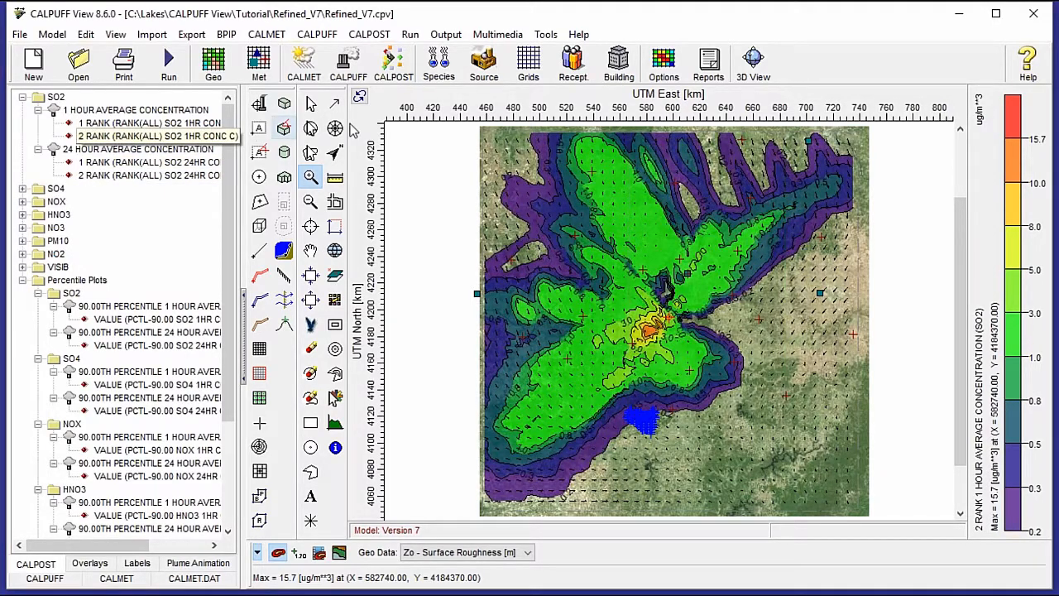
# Open the Sensitive Receptors report and examine the SO2 concentrations on its first two pages
pyautogui.click(710, 63)
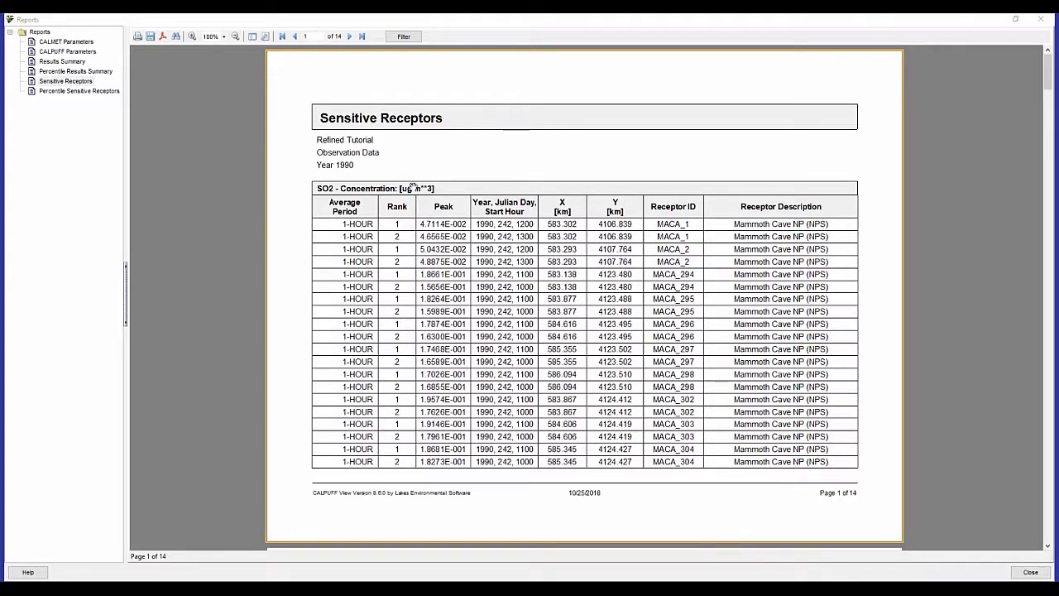
pyautogui.click(51, 82)
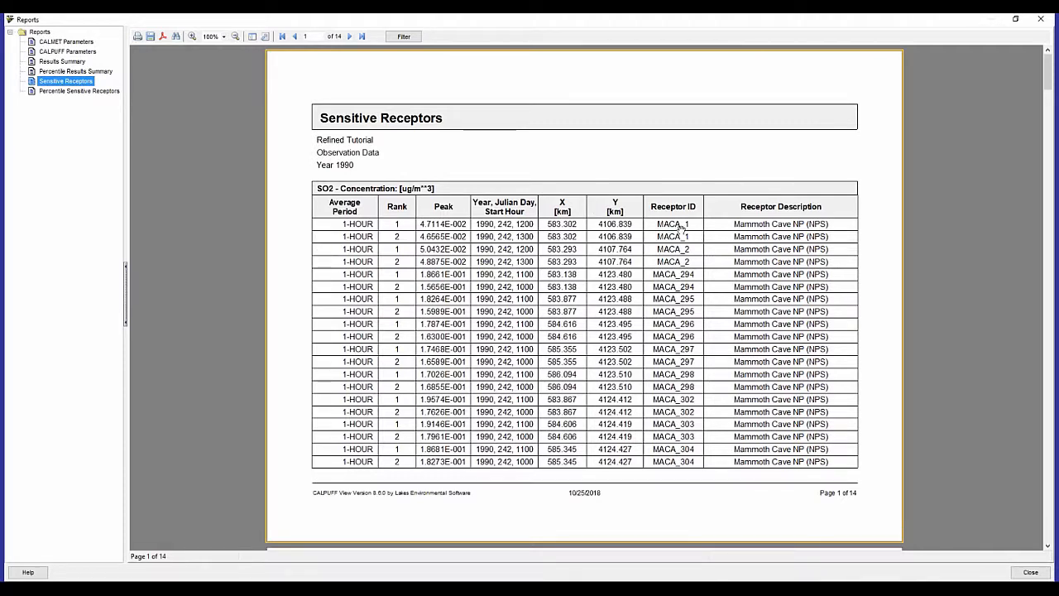
pyautogui.click(351, 37)
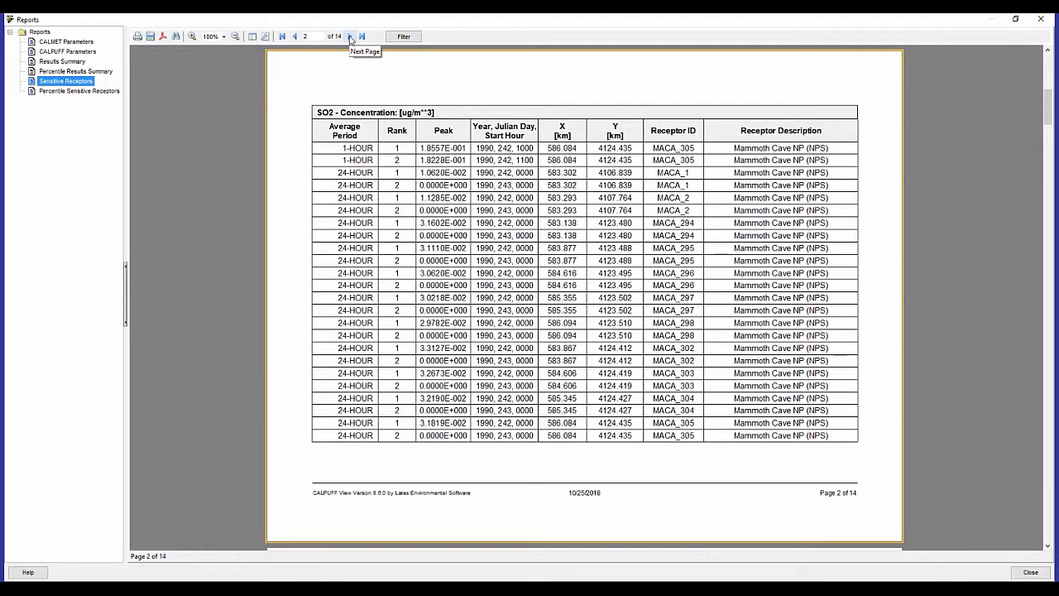
pyautogui.click(293, 37)
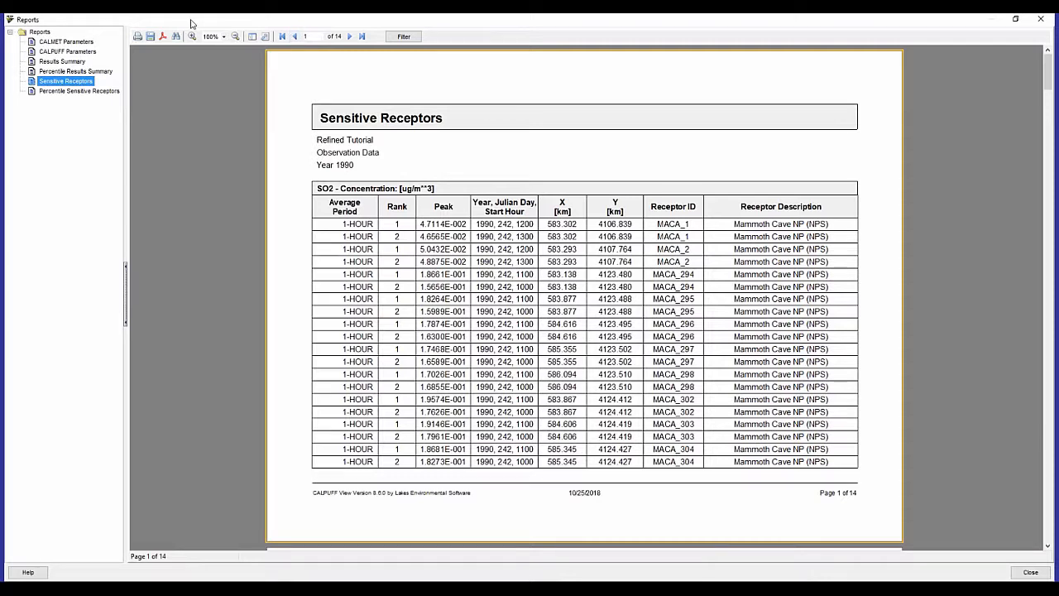
# Generate the Percentile Sensitive Receptors report for all pollutants, read through to page 3, and close the reports
pyautogui.click(62, 92)
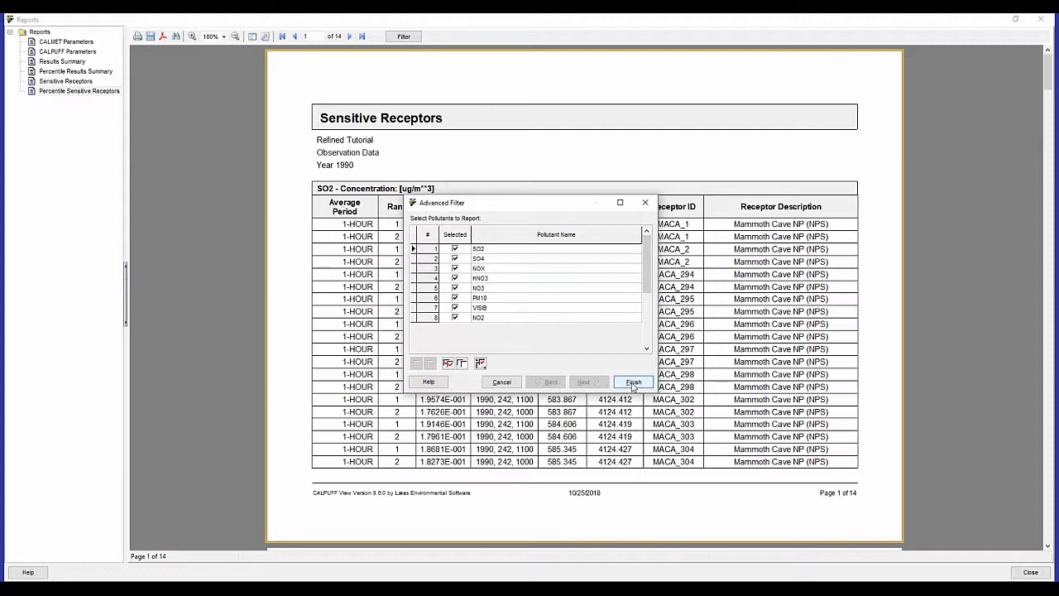
pyautogui.click(632, 383)
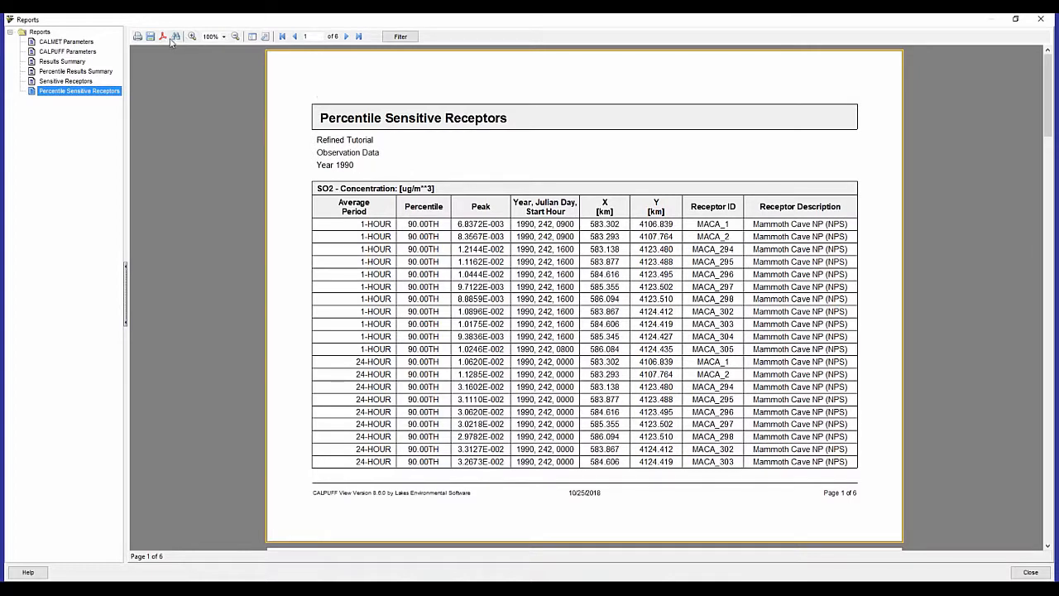
pyautogui.click(347, 37)
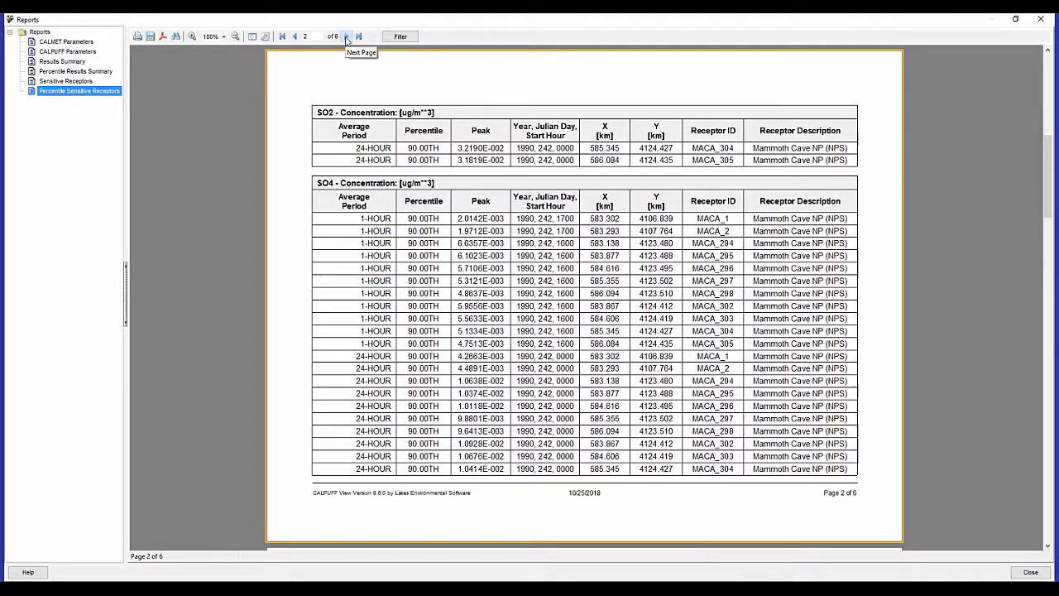
pyautogui.click(346, 37)
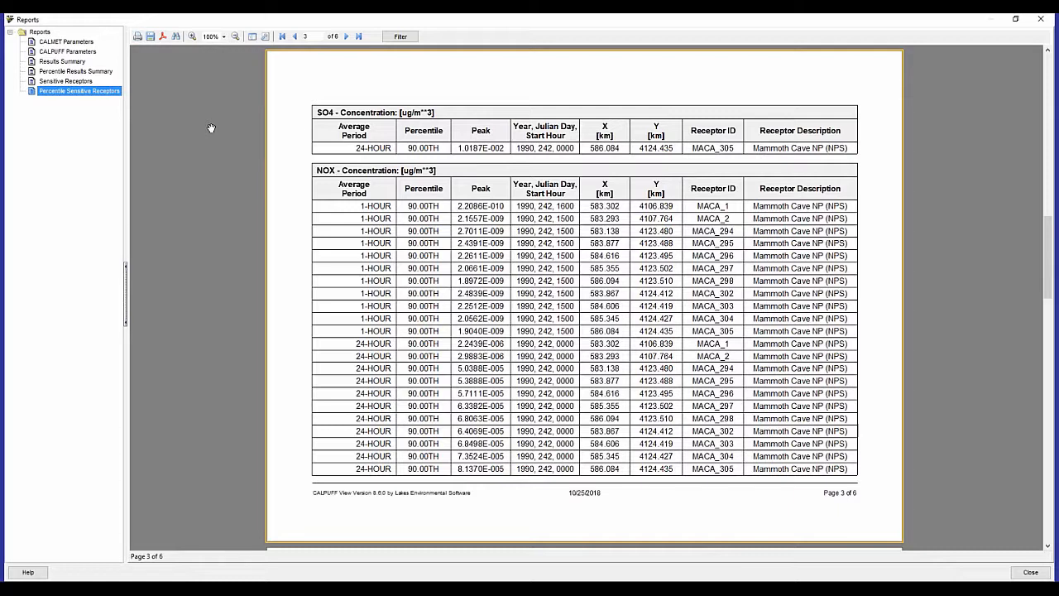
pyautogui.click(1044, 23)
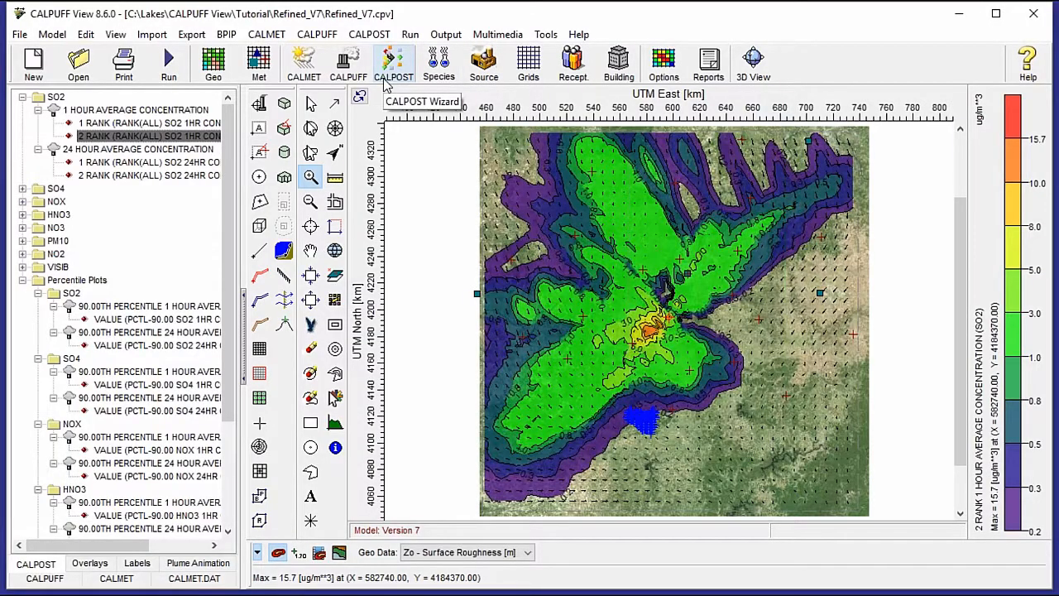
# Reopen the CALPOST Wizard and check its discrete receptor selection without changing anything
pyautogui.click(385, 81)
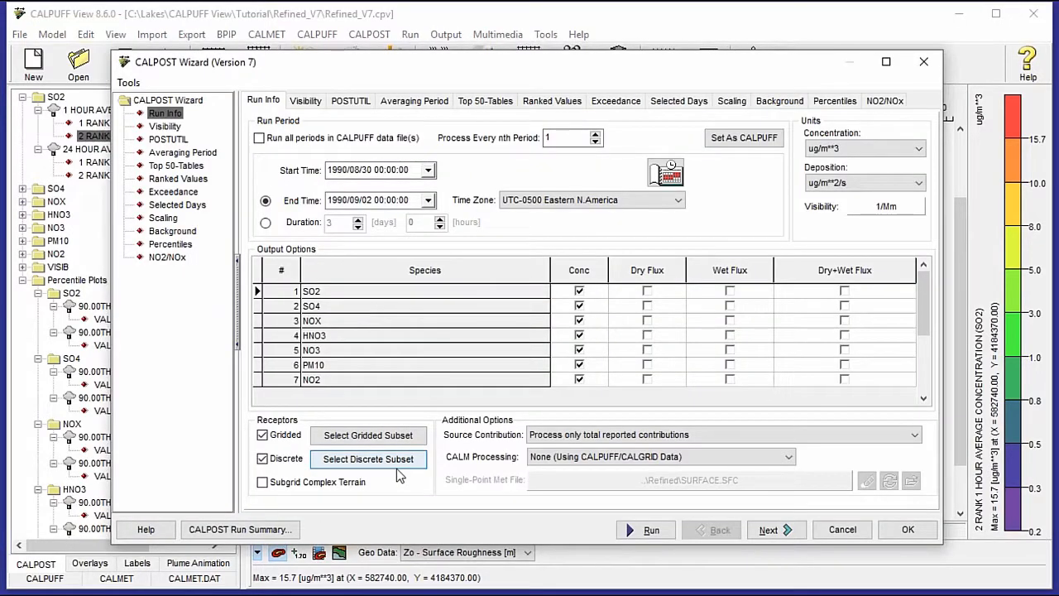
pyautogui.click(397, 467)
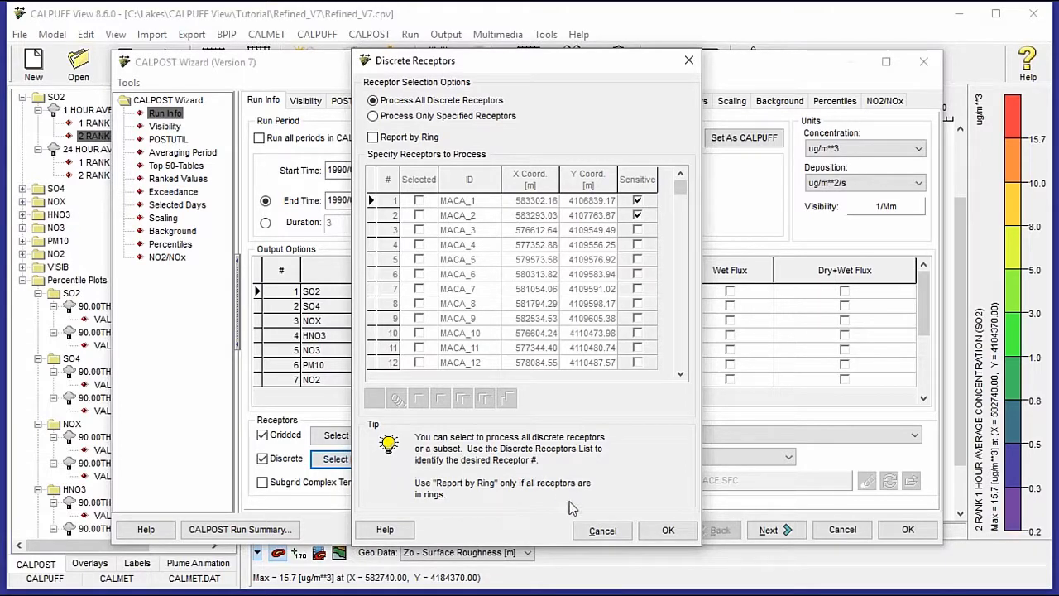
pyautogui.click(602, 530)
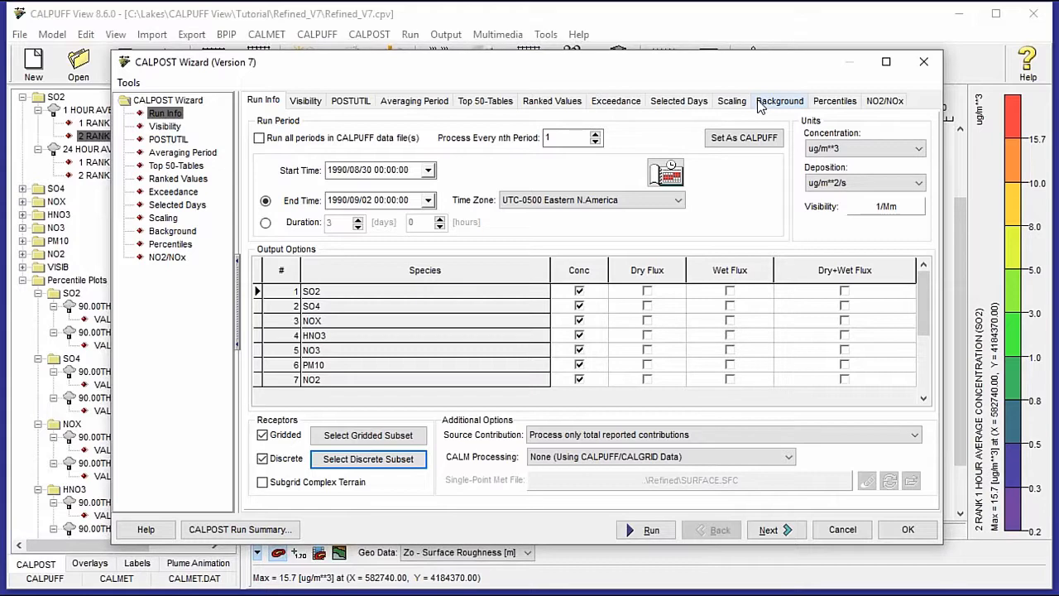
# In the Background Concentrations File Maker, match the data period to CALPUFF, August 30 to September 02, 1990, and fill in the hourly rows
pyautogui.click(759, 102)
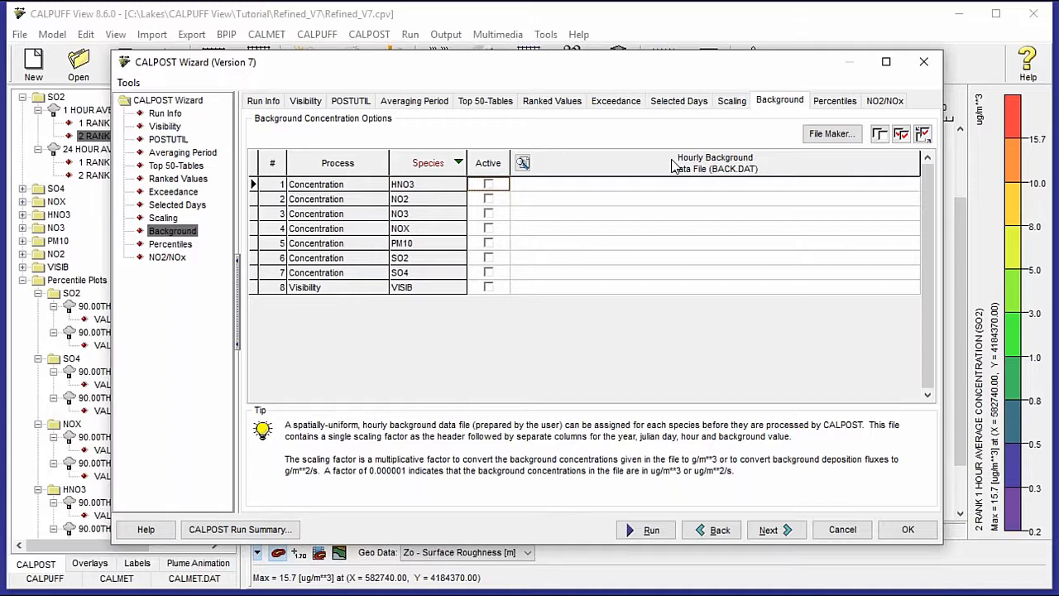
pyautogui.click(847, 143)
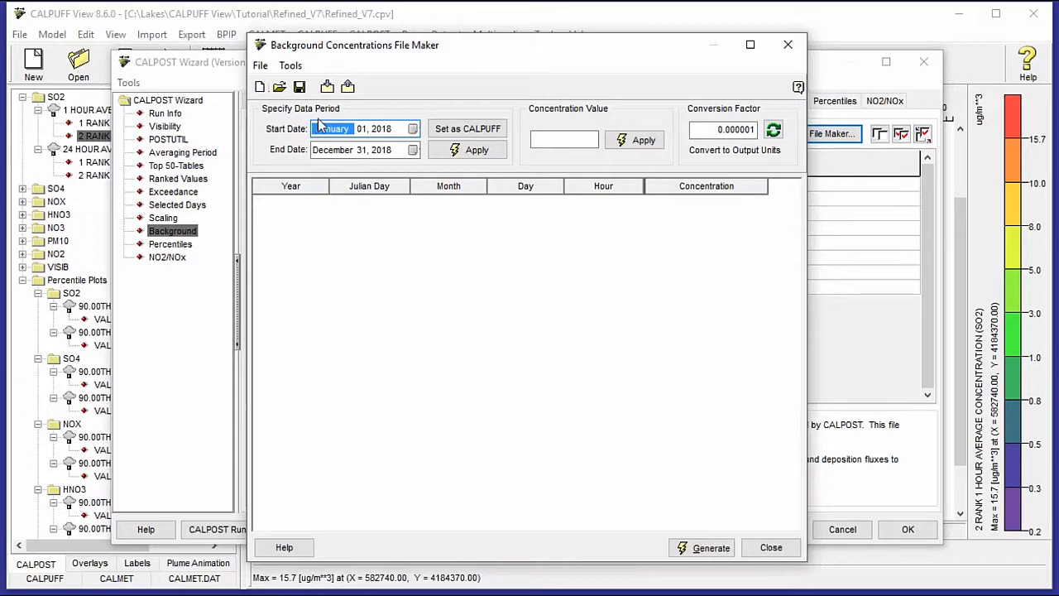
pyautogui.click(480, 135)
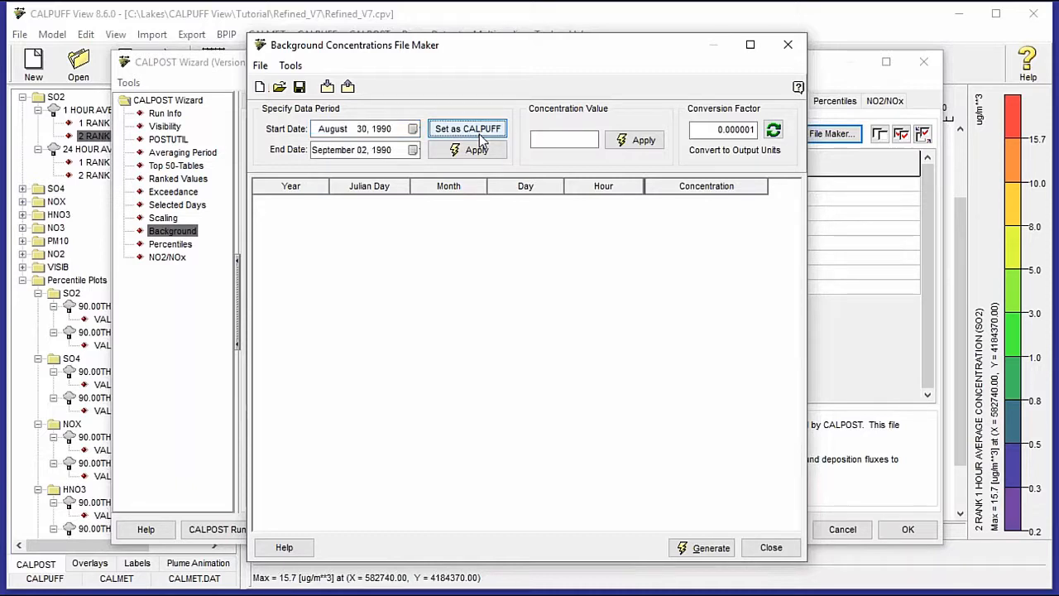
pyautogui.click(497, 158)
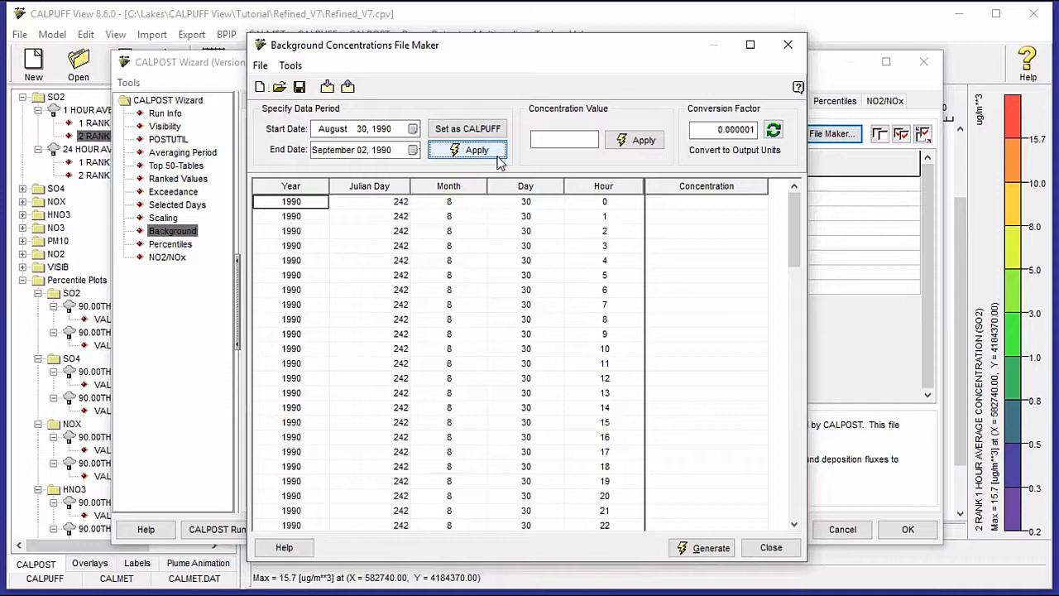
# Set the background concentration to 12 for hours 0 through 8 of August 30, 1990
pyautogui.click(457, 202)
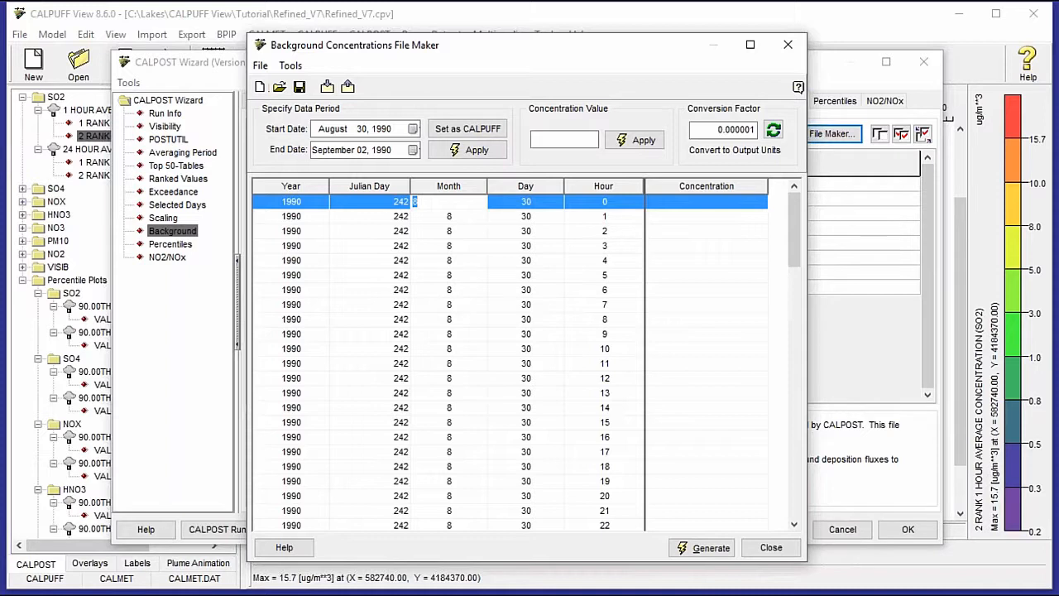
pyautogui.keyDown('shift'); pyautogui.click(475, 318); pyautogui.keyUp('shift')
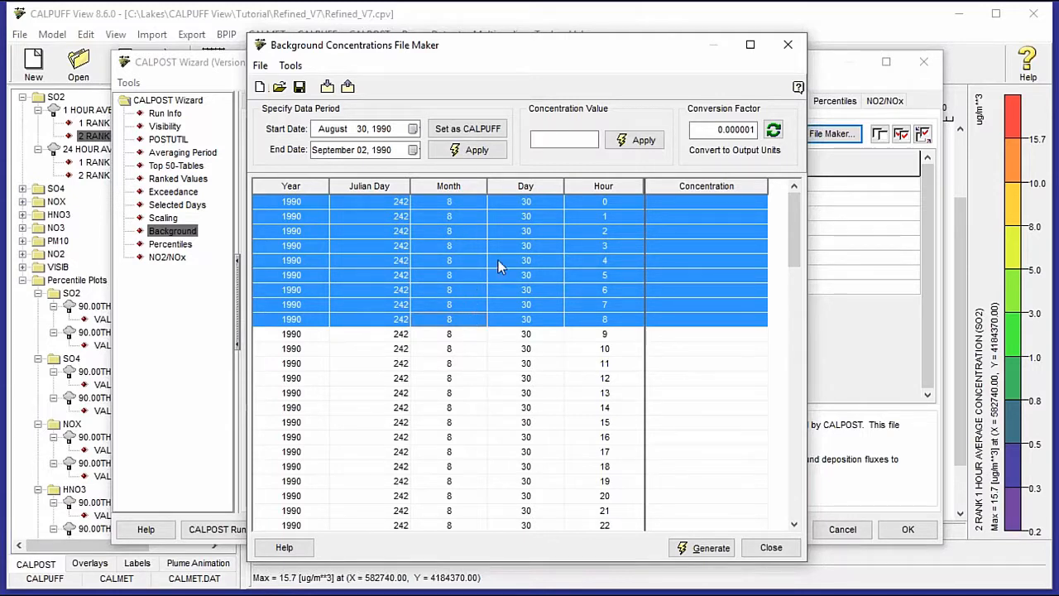
pyautogui.click(587, 138)
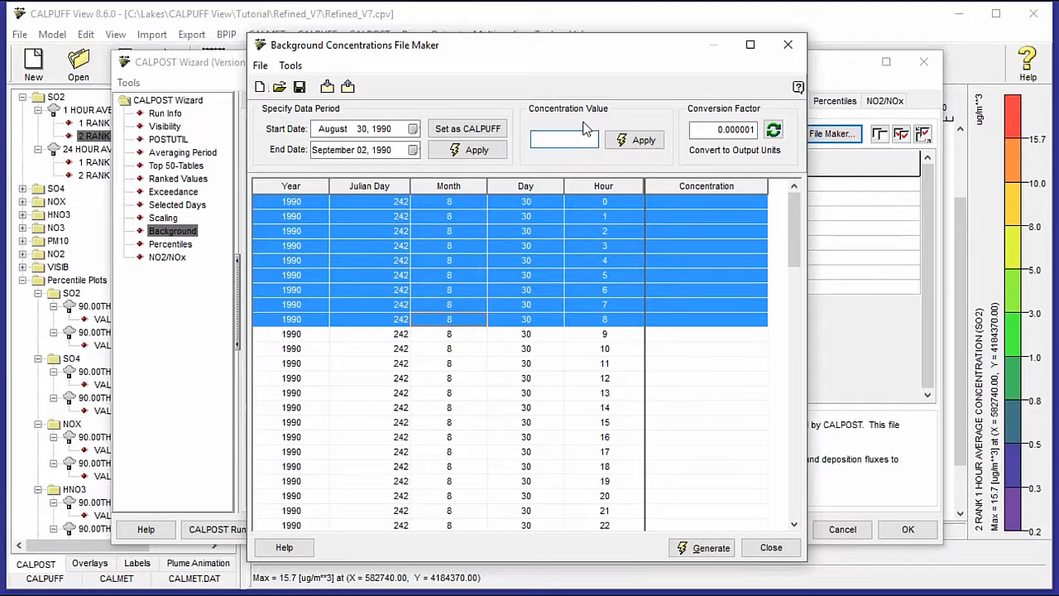
pyautogui.write('12')
pyautogui.click(622, 142)
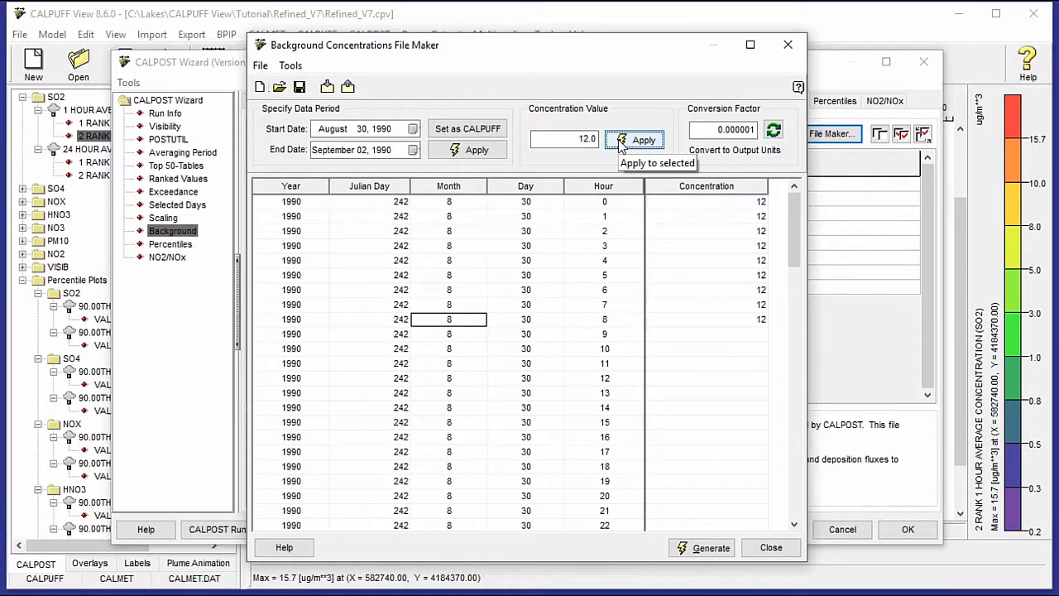
# Set the background concentration to 20 for hours 9, 15 and 22 of August 30 and hour 4 of August 31
pyautogui.click(572, 339)
pyautogui.keyDown('ctrl'); pyautogui.click(605, 420); pyautogui.keyUp('ctrl')
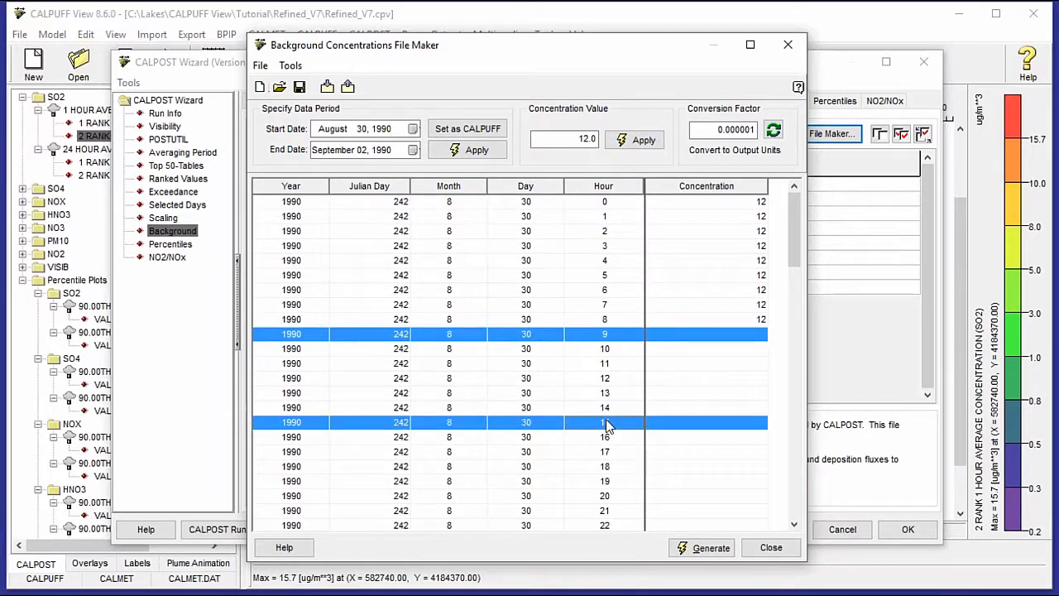
pyautogui.keyDown('ctrl'); pyautogui.click(612, 525); pyautogui.keyUp('ctrl')
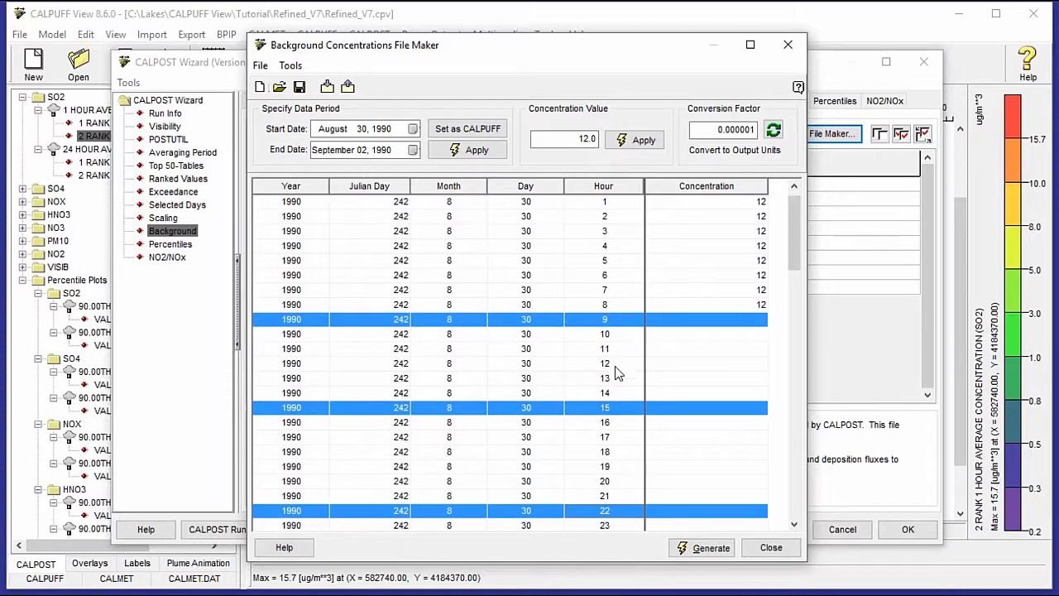
pyautogui.keyDown('ctrl'); pyautogui.click(618, 513); pyautogui.keyUp('ctrl')
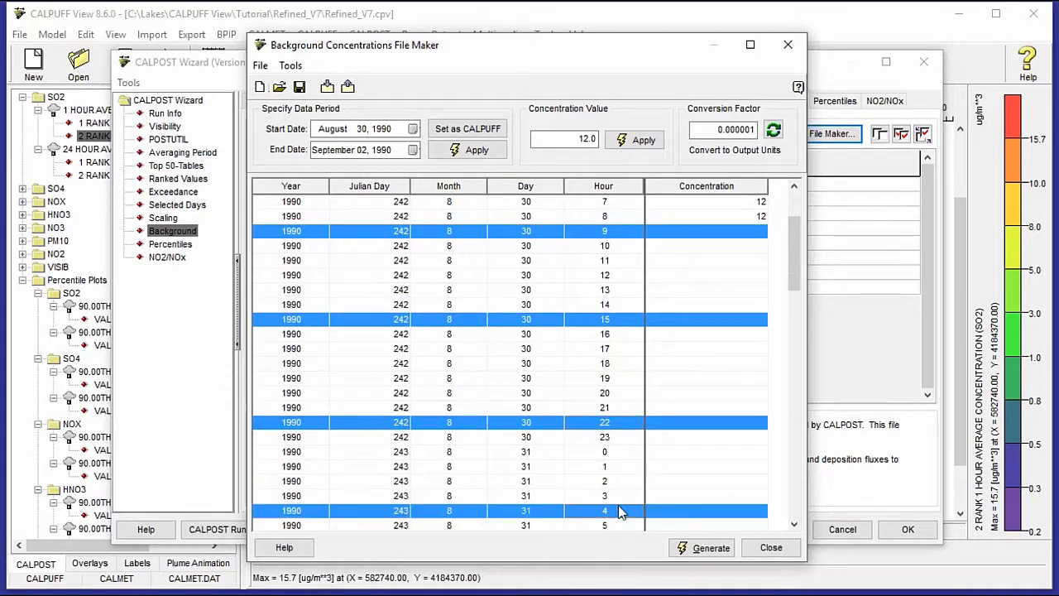
pyautogui.click(560, 140)
pyautogui.doubleClick(561, 140)
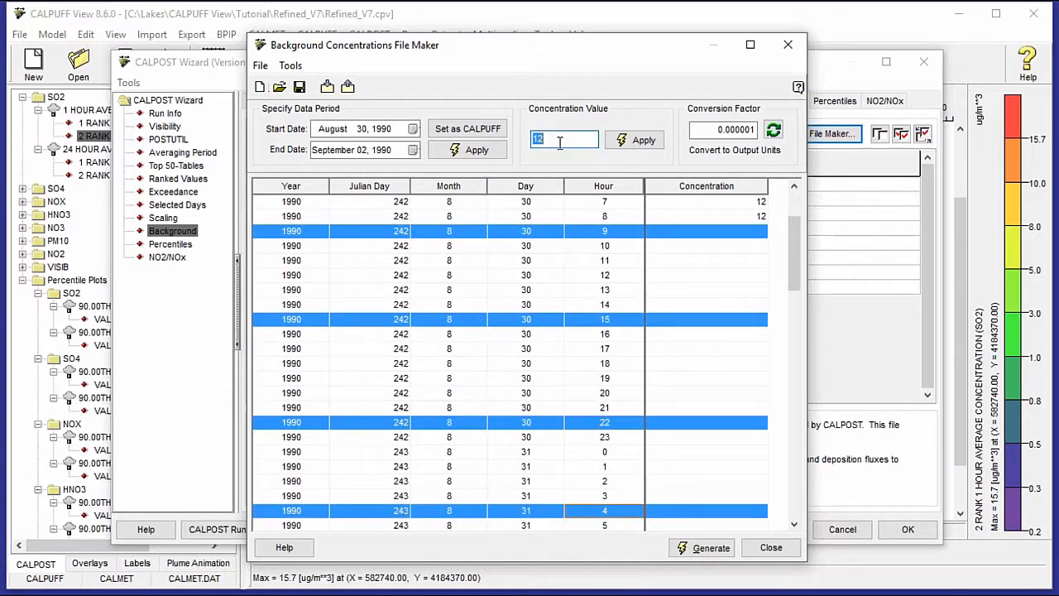
pyautogui.write('20')
pyautogui.click(634, 140)
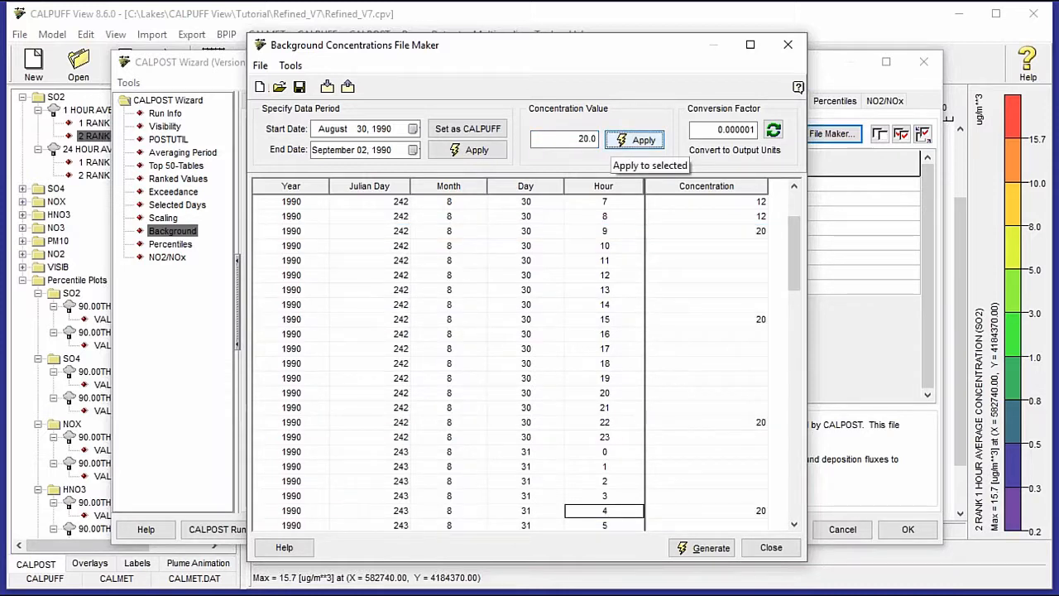
# Apply the background concentration of 20 to the continuous range of hours 9 through 22 on August 30, 1990
pyautogui.scroll(2, 697, 262)
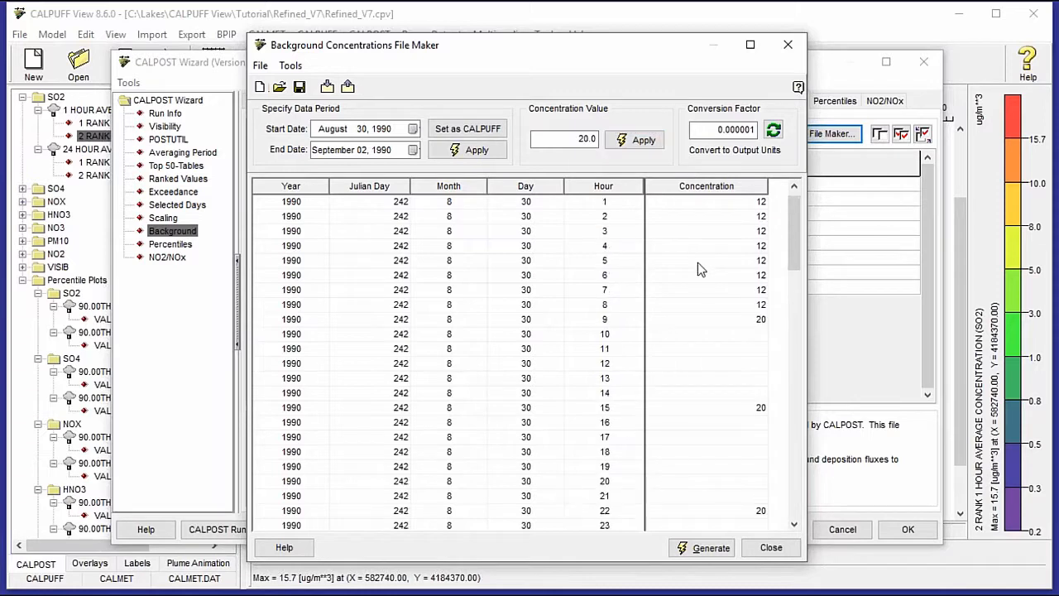
pyautogui.click(745, 335)
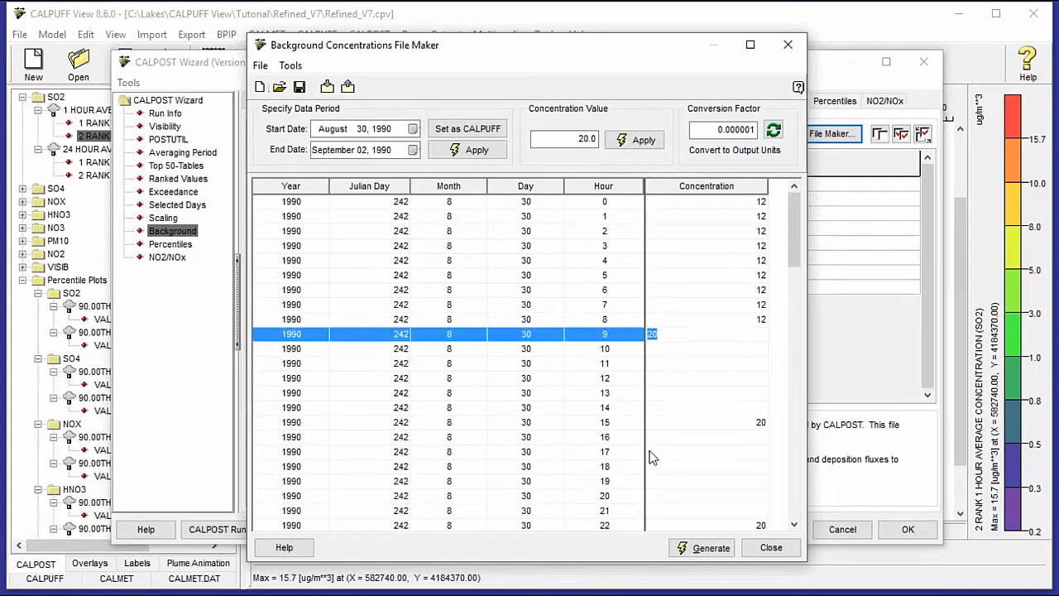
pyautogui.keyDown('shift'); pyautogui.click(612, 525); pyautogui.keyUp('shift')
pyautogui.click(634, 140)
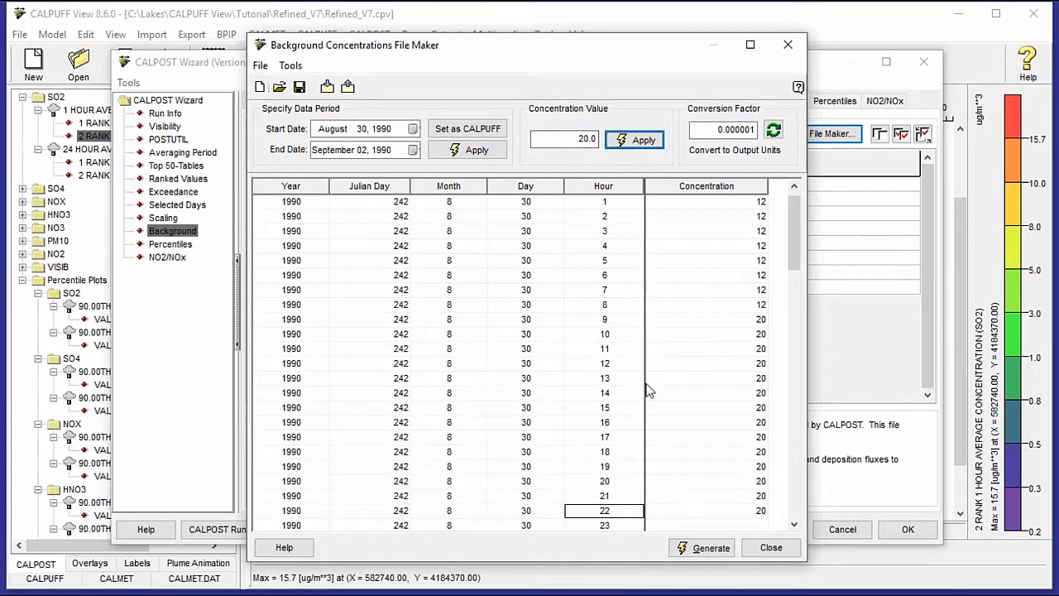
# Set the background concentration to 15 from hour 23 of August 30 through hour 16 of August 31, 1990
pyautogui.scroll(-3, 604, 395)
pyautogui.click(604, 395)
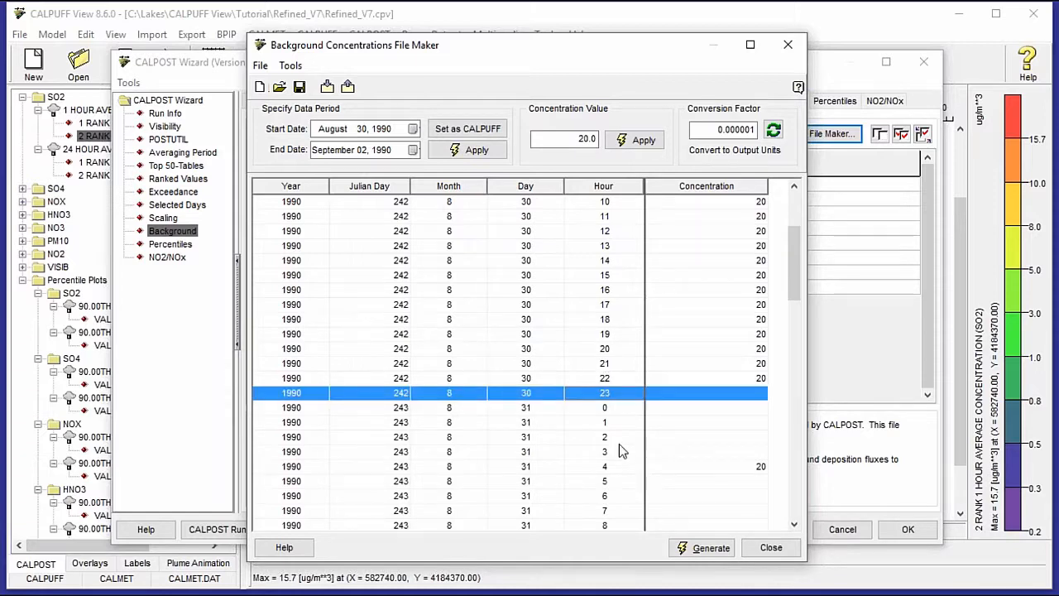
pyautogui.scroll(-5, 619, 443)
pyautogui.keyDown('shift'); pyautogui.click(619, 444); pyautogui.keyUp('shift')
pyautogui.doubleClick(588, 138)
pyautogui.write('15')
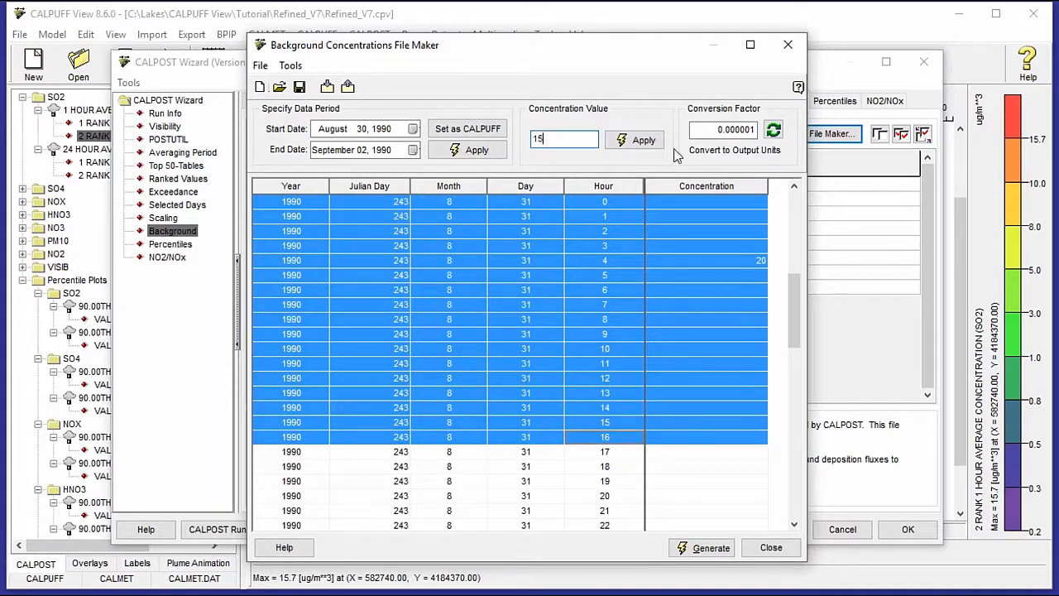
pyautogui.click(639, 142)
# Set the background concentration to 22 from hour 17 of August 31 through hour 0 of September 2, 1990
pyautogui.scroll(-5, 565, 249)
pyautogui.click(564, 246)
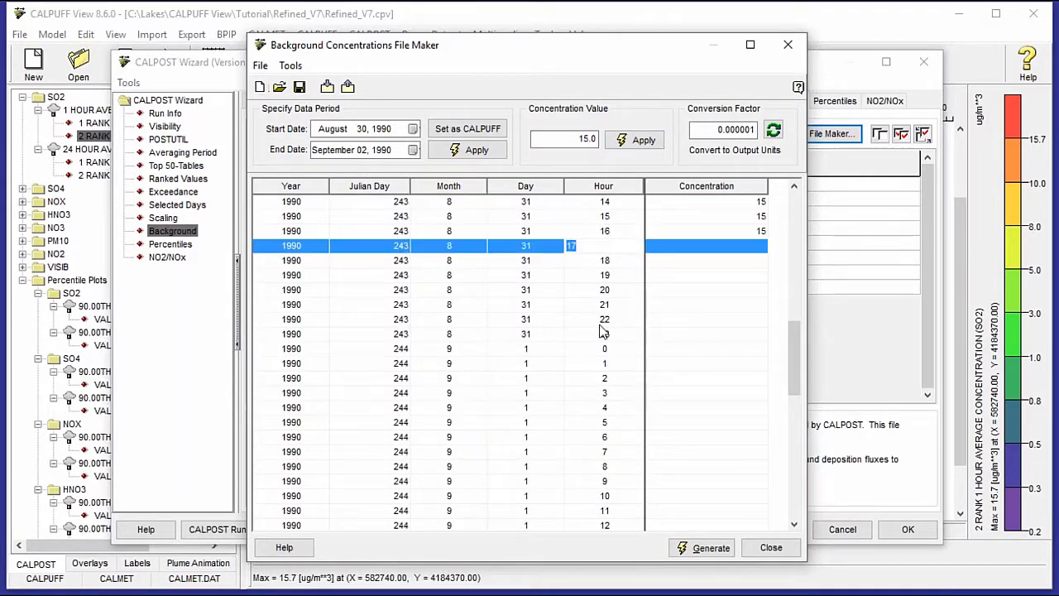
pyautogui.scroll(-5, 595, 380)
pyautogui.keyDown('shift'); pyautogui.click(592, 488); pyautogui.keyUp('shift')
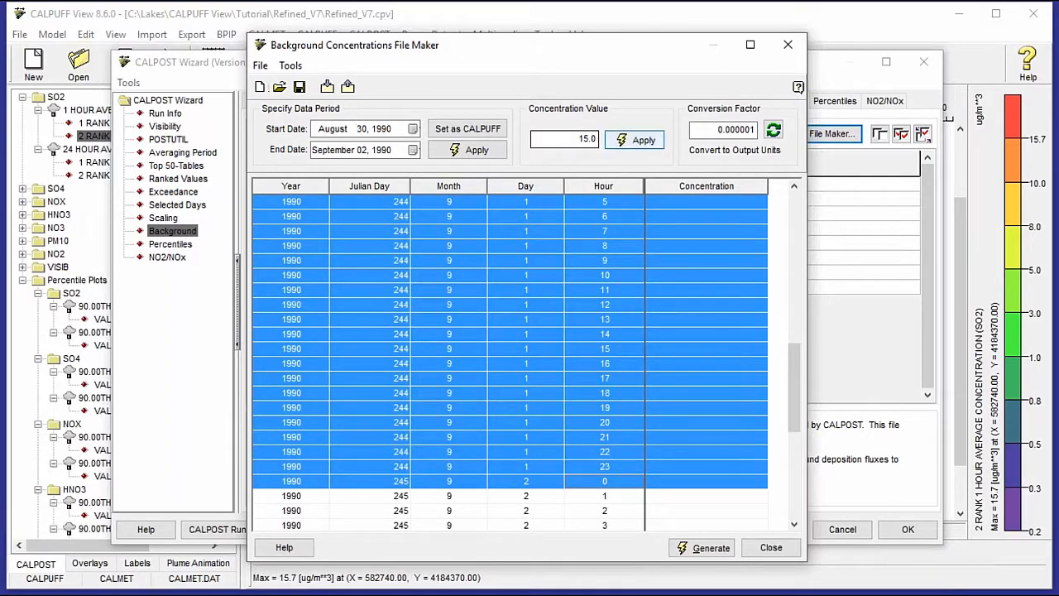
pyautogui.doubleClick(570, 139)
pyautogui.write('22')
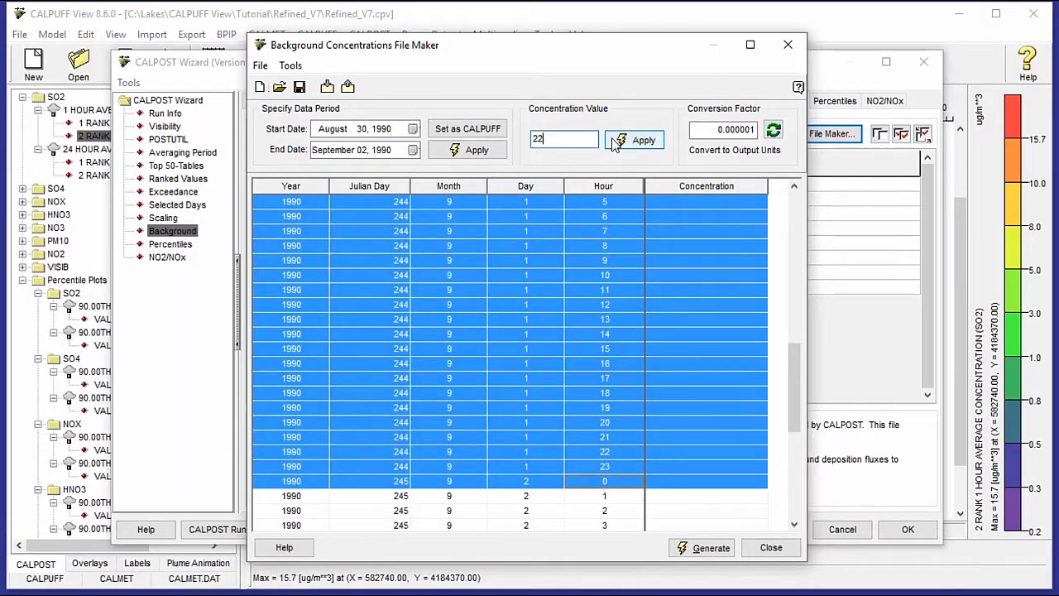
pyautogui.click(637, 140)
# Set the background concentration to 17 for hours 1 through 23 of September 2, 1990
pyautogui.scroll(-5, 587, 355)
pyautogui.click(597, 278)
pyautogui.scroll(-3, 597, 519)
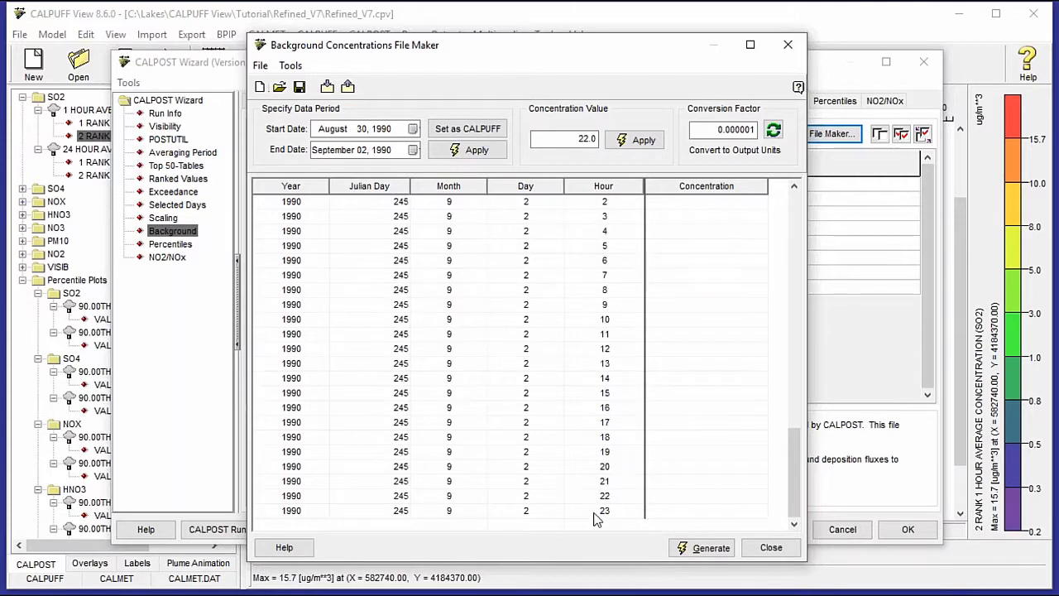
pyautogui.keyDown('shift'); pyautogui.click(597, 513); pyautogui.keyUp('shift')
pyautogui.doubleClick(571, 139)
pyautogui.write('17')
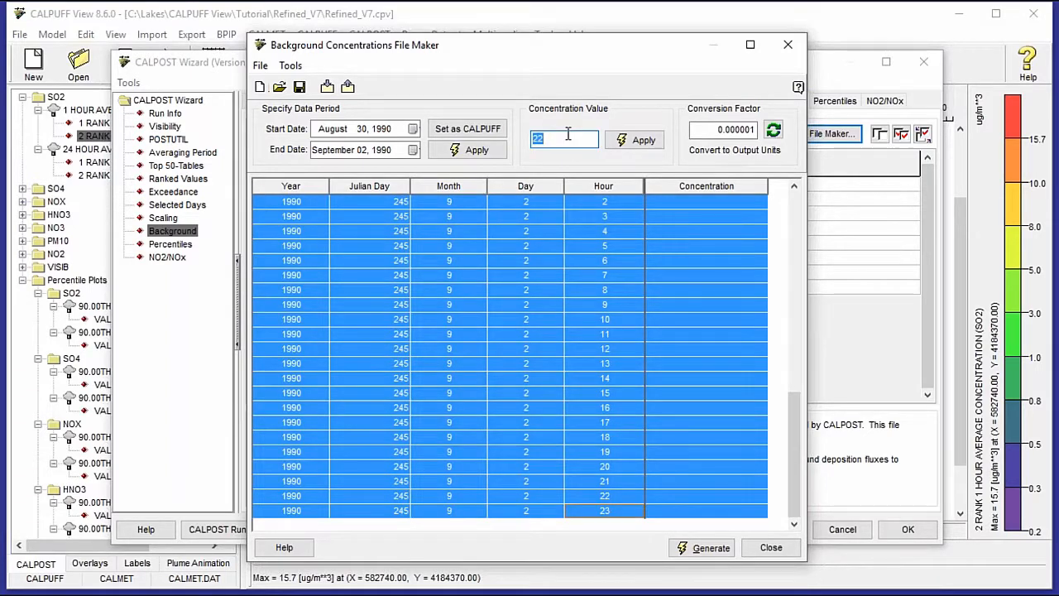
pyautogui.click(630, 142)
# Check the filled hourly concentrations from the end of the period back to its start, and the conversion factor
pyautogui.click(672, 260)
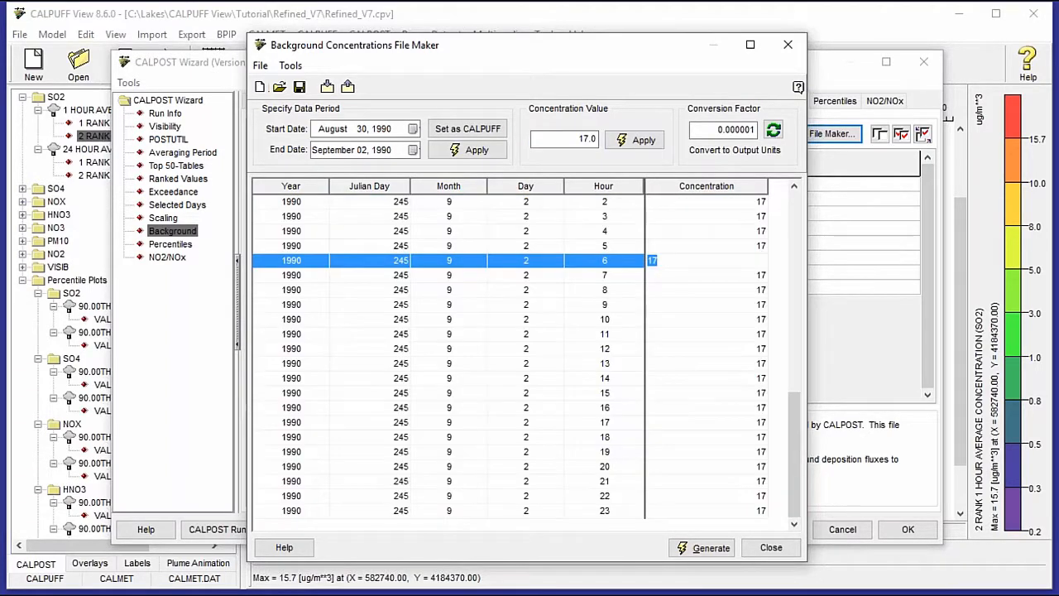
pyautogui.scroll(6, 657, 281)
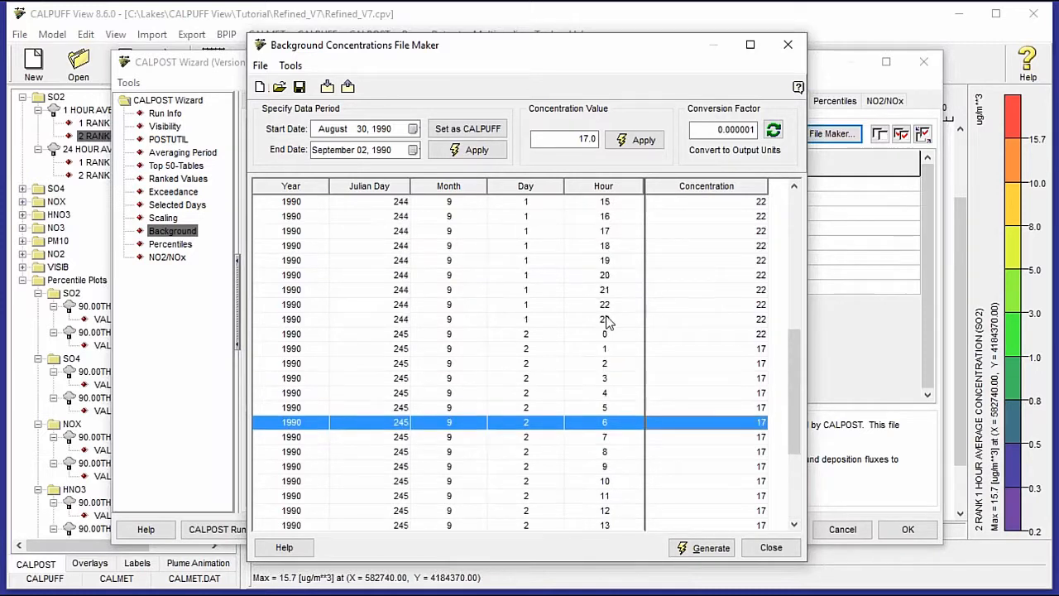
pyautogui.scroll(1, 673, 327)
pyautogui.click(797, 203)
pyautogui.click(797, 203)
pyautogui.click(796, 203)
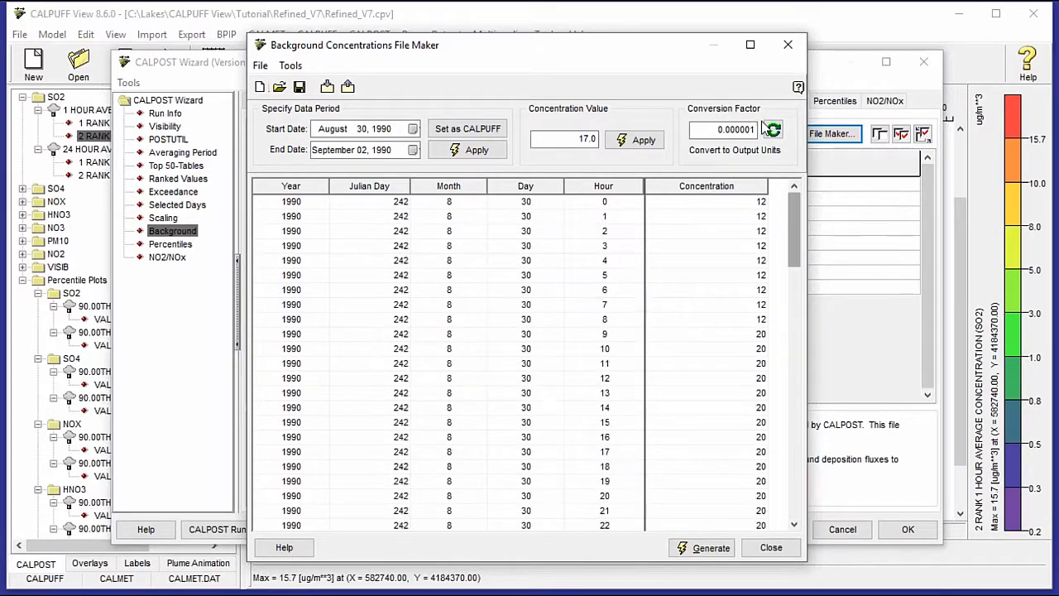
pyautogui.click(713, 130)
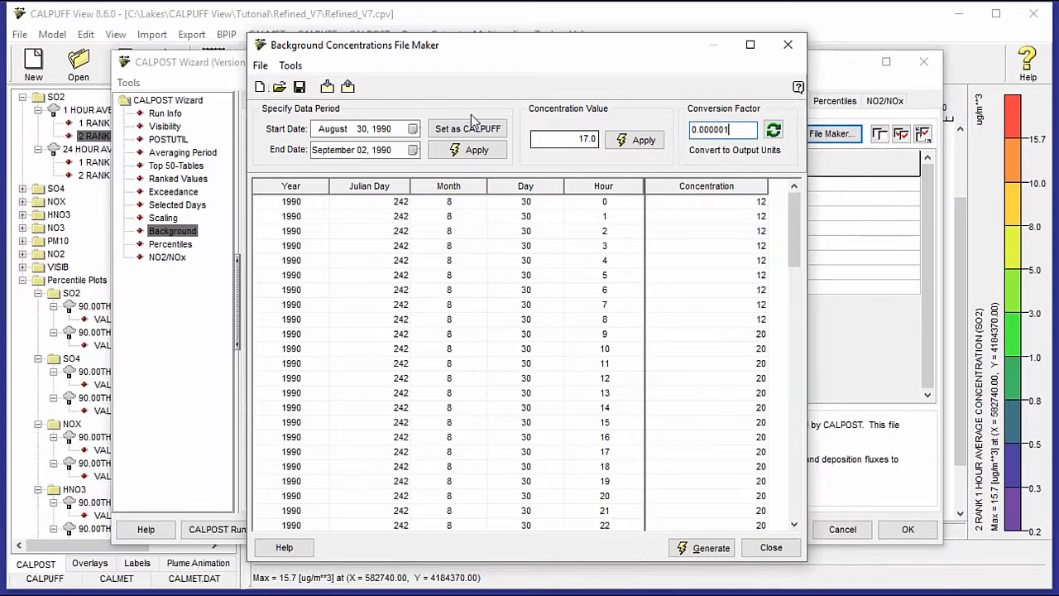
# Generate the background concentration file as SO2-BACK.DAT in the Refined_V7 folder, decline viewing it, and close the File Maker
pyautogui.click(695, 548)
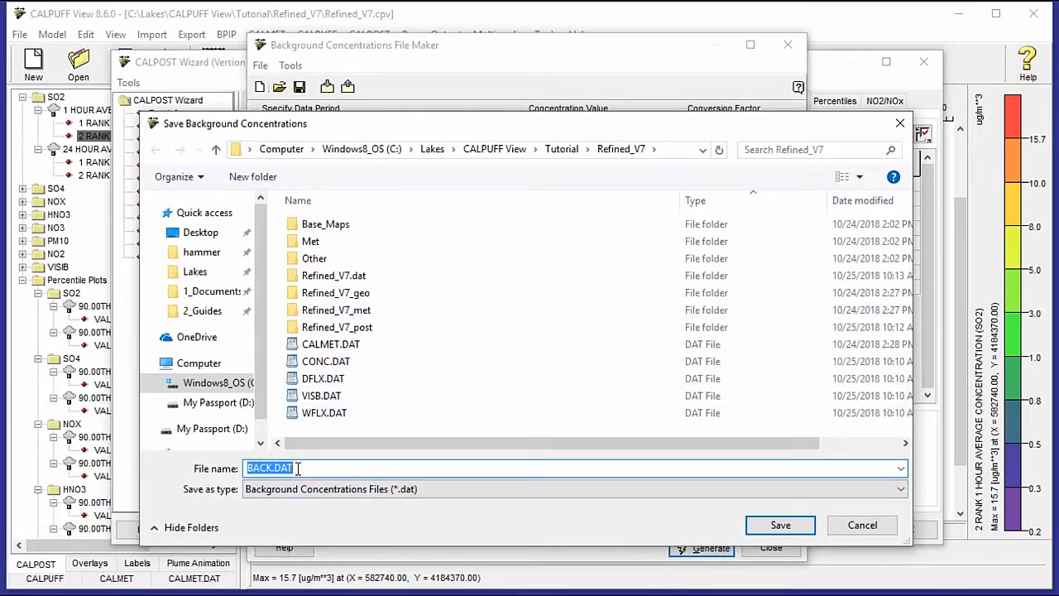
pyautogui.write('SO')
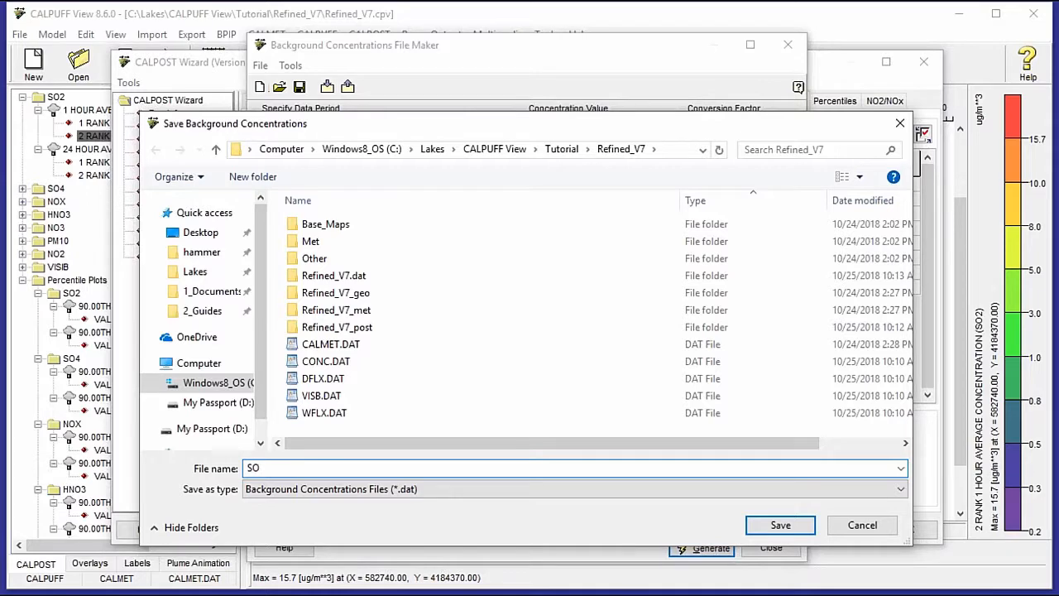
pyautogui.write('2-BACK.DAT')
pyautogui.click(777, 529)
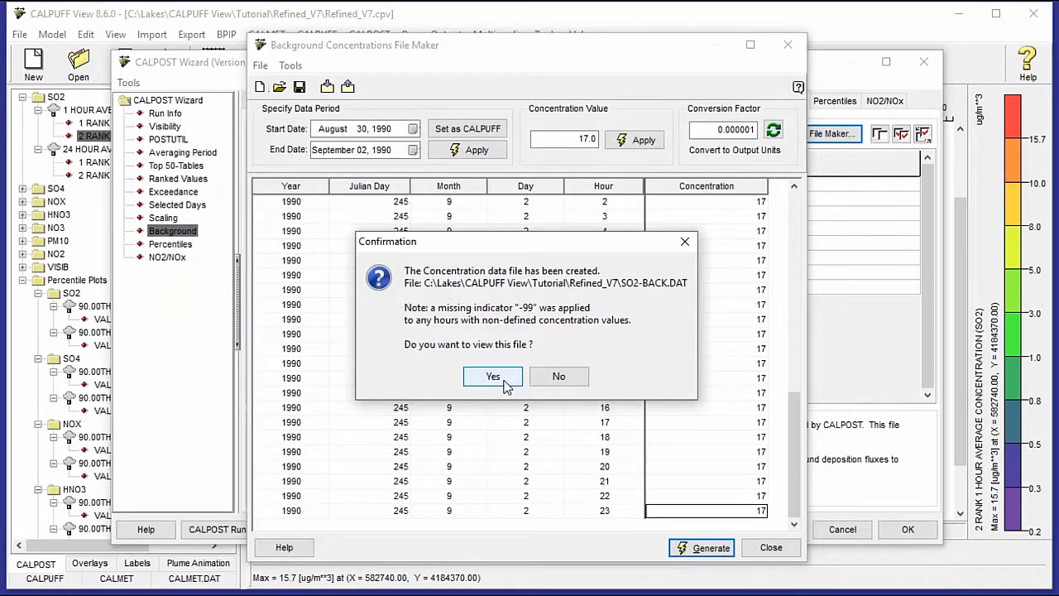
pyautogui.click(556, 378)
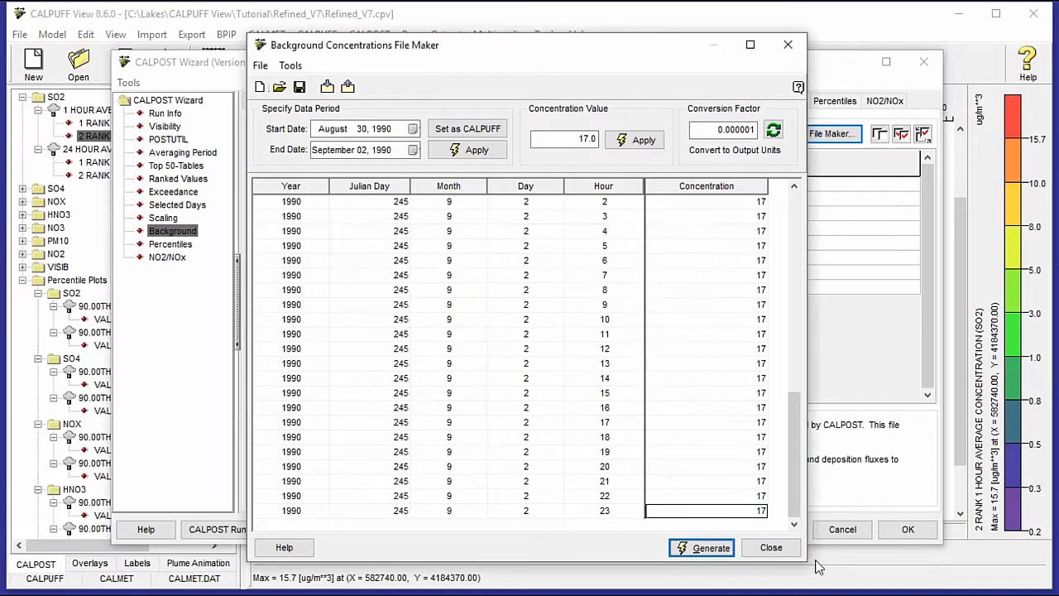
pyautogui.click(769, 548)
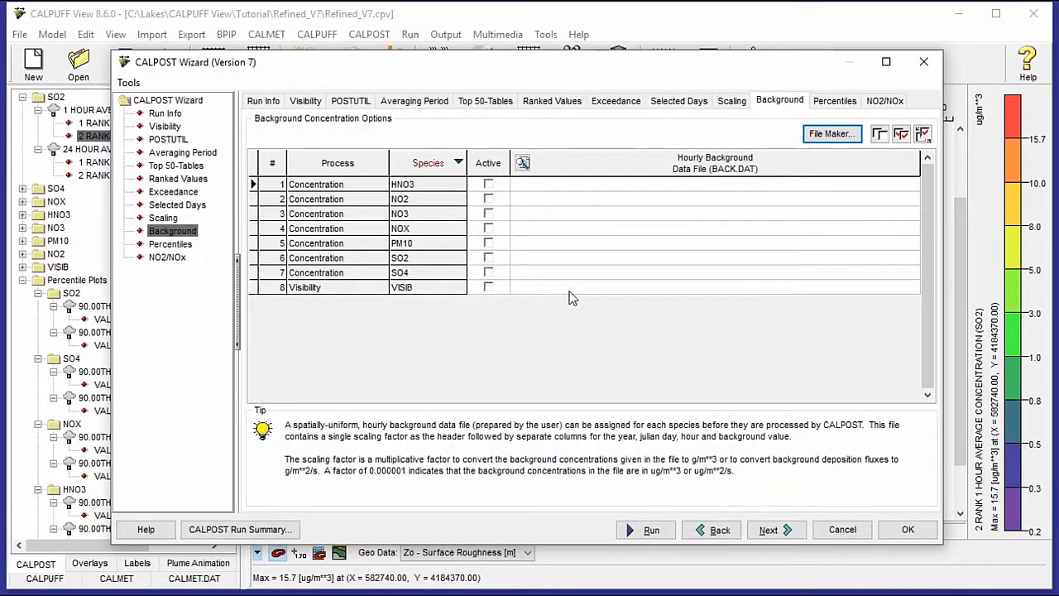
# Activate the background concentration for SO2 and assign SO2-BACK.DAT as its hourly background data file
pyautogui.click(489, 257)
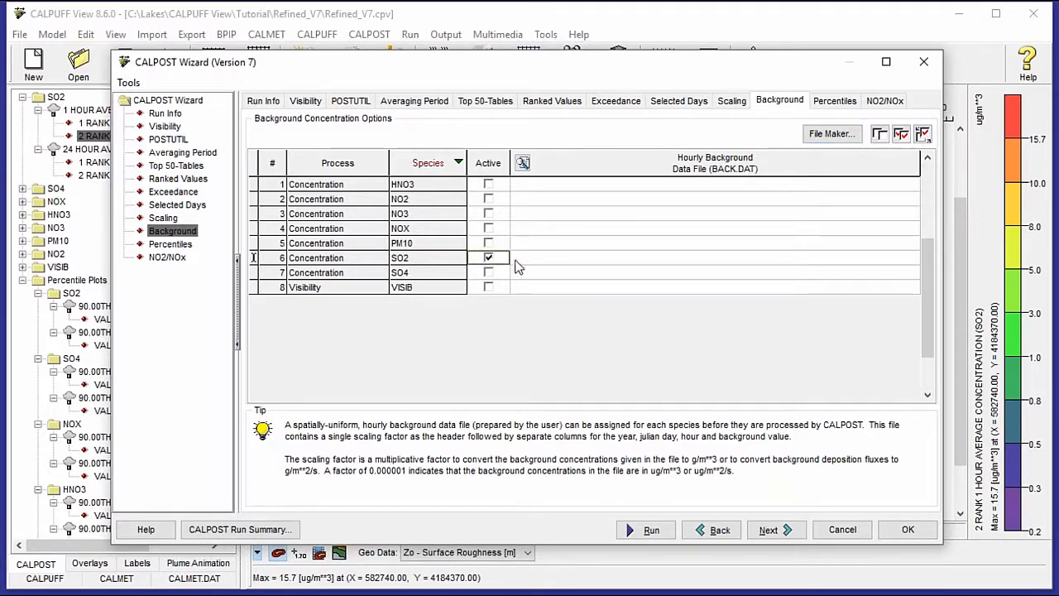
pyautogui.click(772, 257)
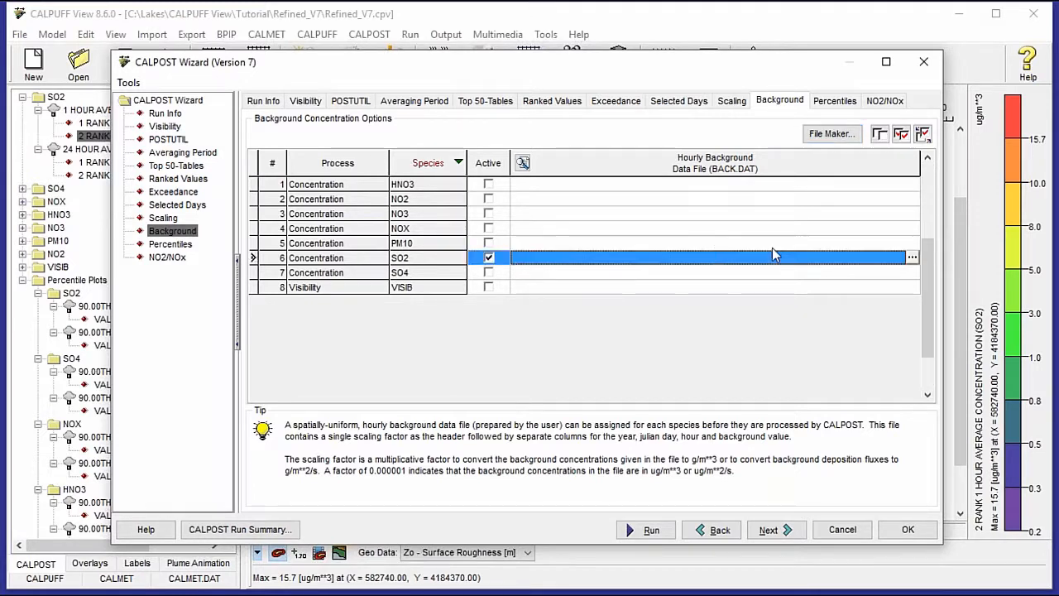
pyautogui.click(912, 258)
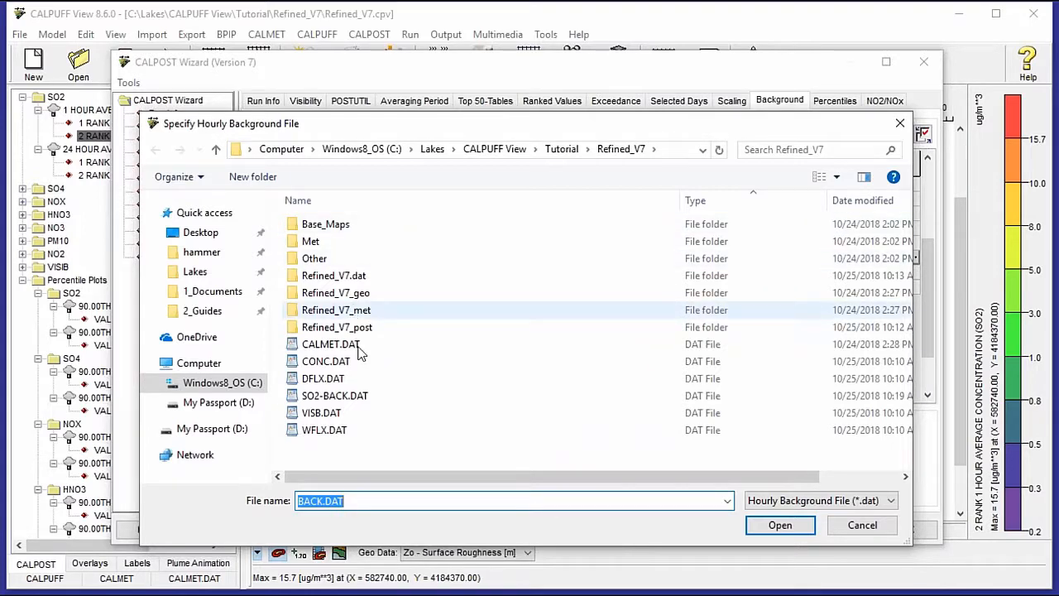
pyautogui.click(354, 397)
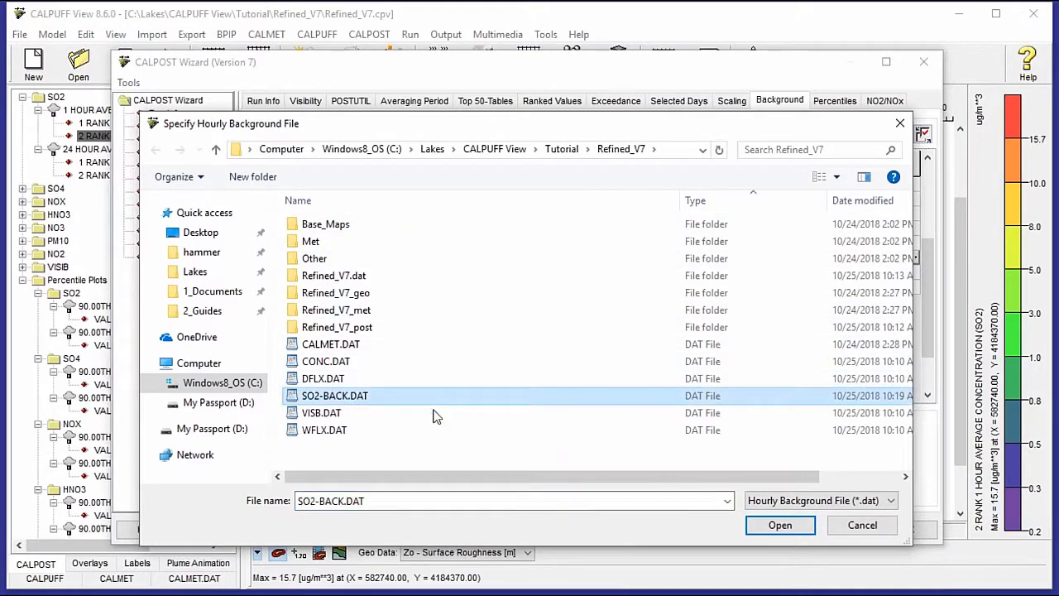
pyautogui.click(770, 533)
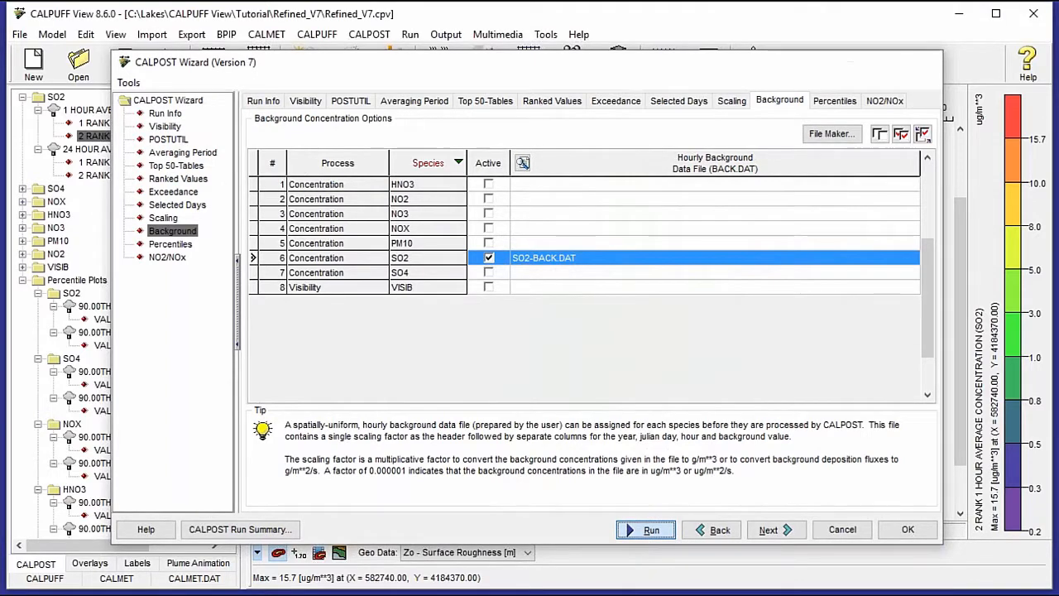
# Run CALPOST, allowing the existing output files to be deleted, and close the run summary
pyautogui.click(648, 530)
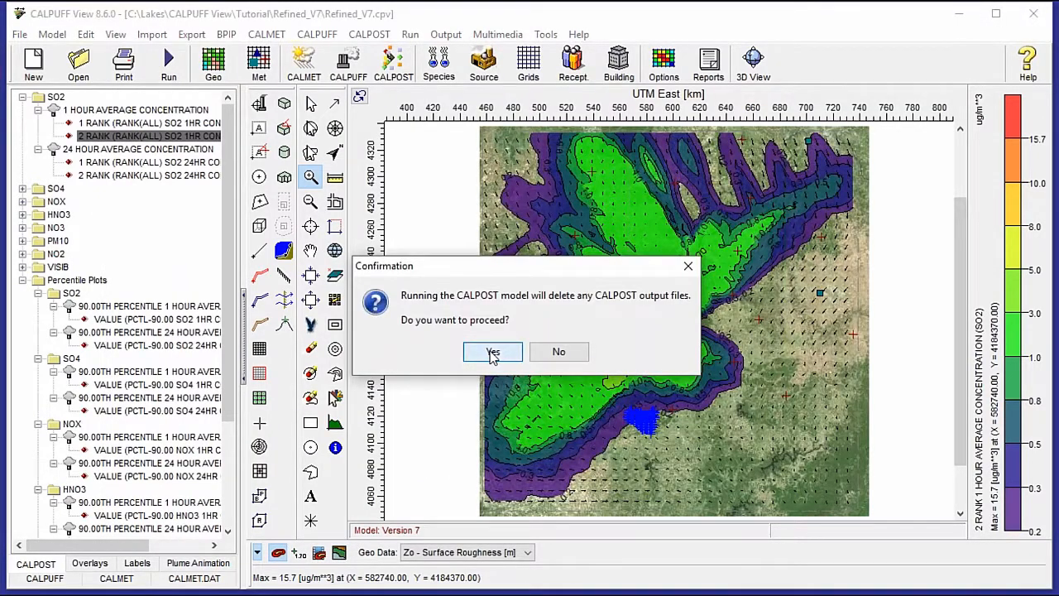
pyautogui.click(492, 352)
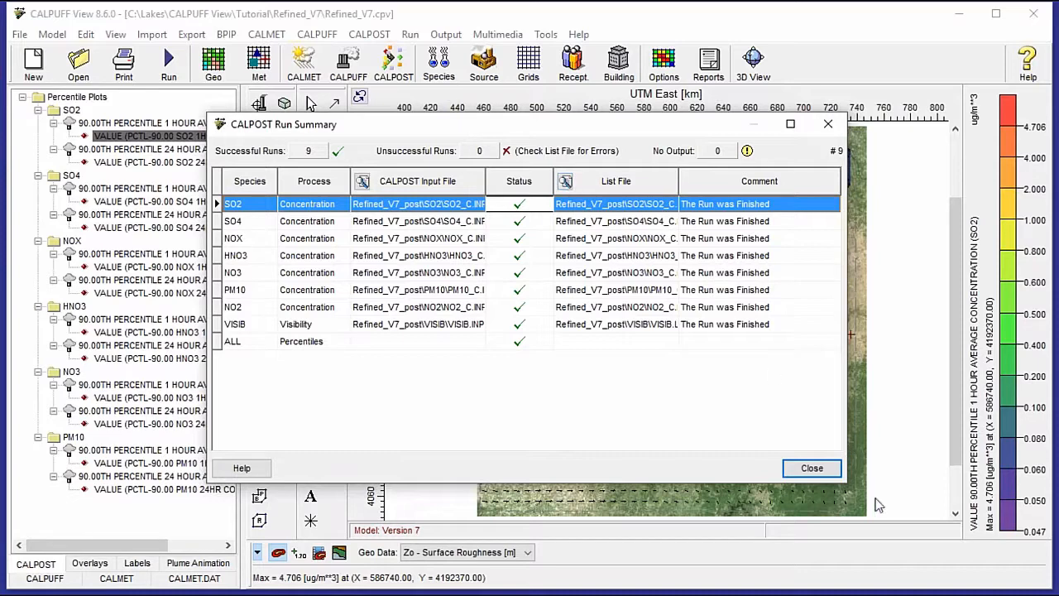
pyautogui.click(808, 468)
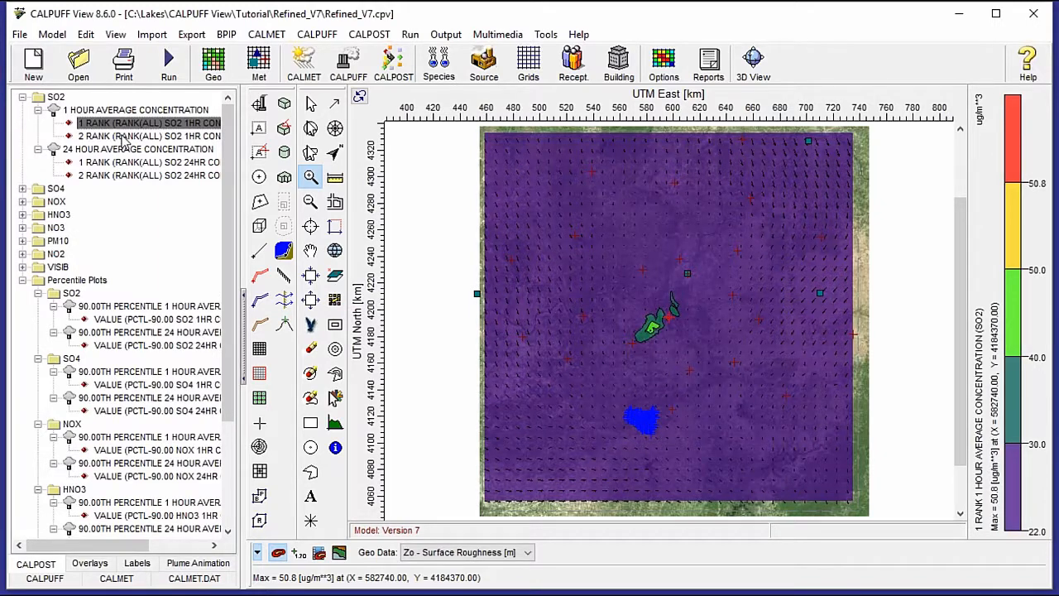
# Reopen the CALPOST Wizard
pyautogui.click(394, 62)
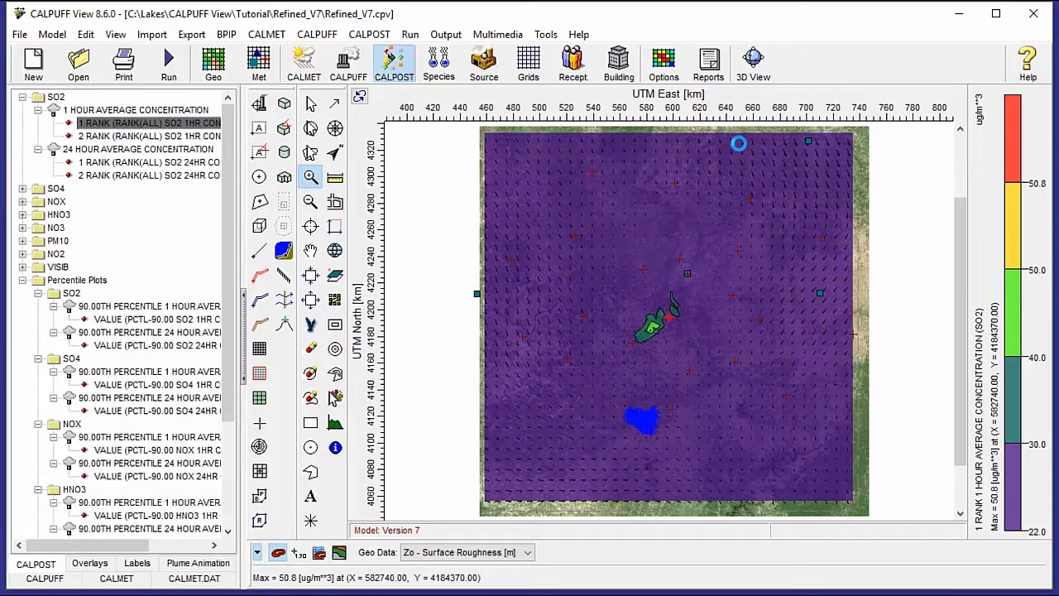